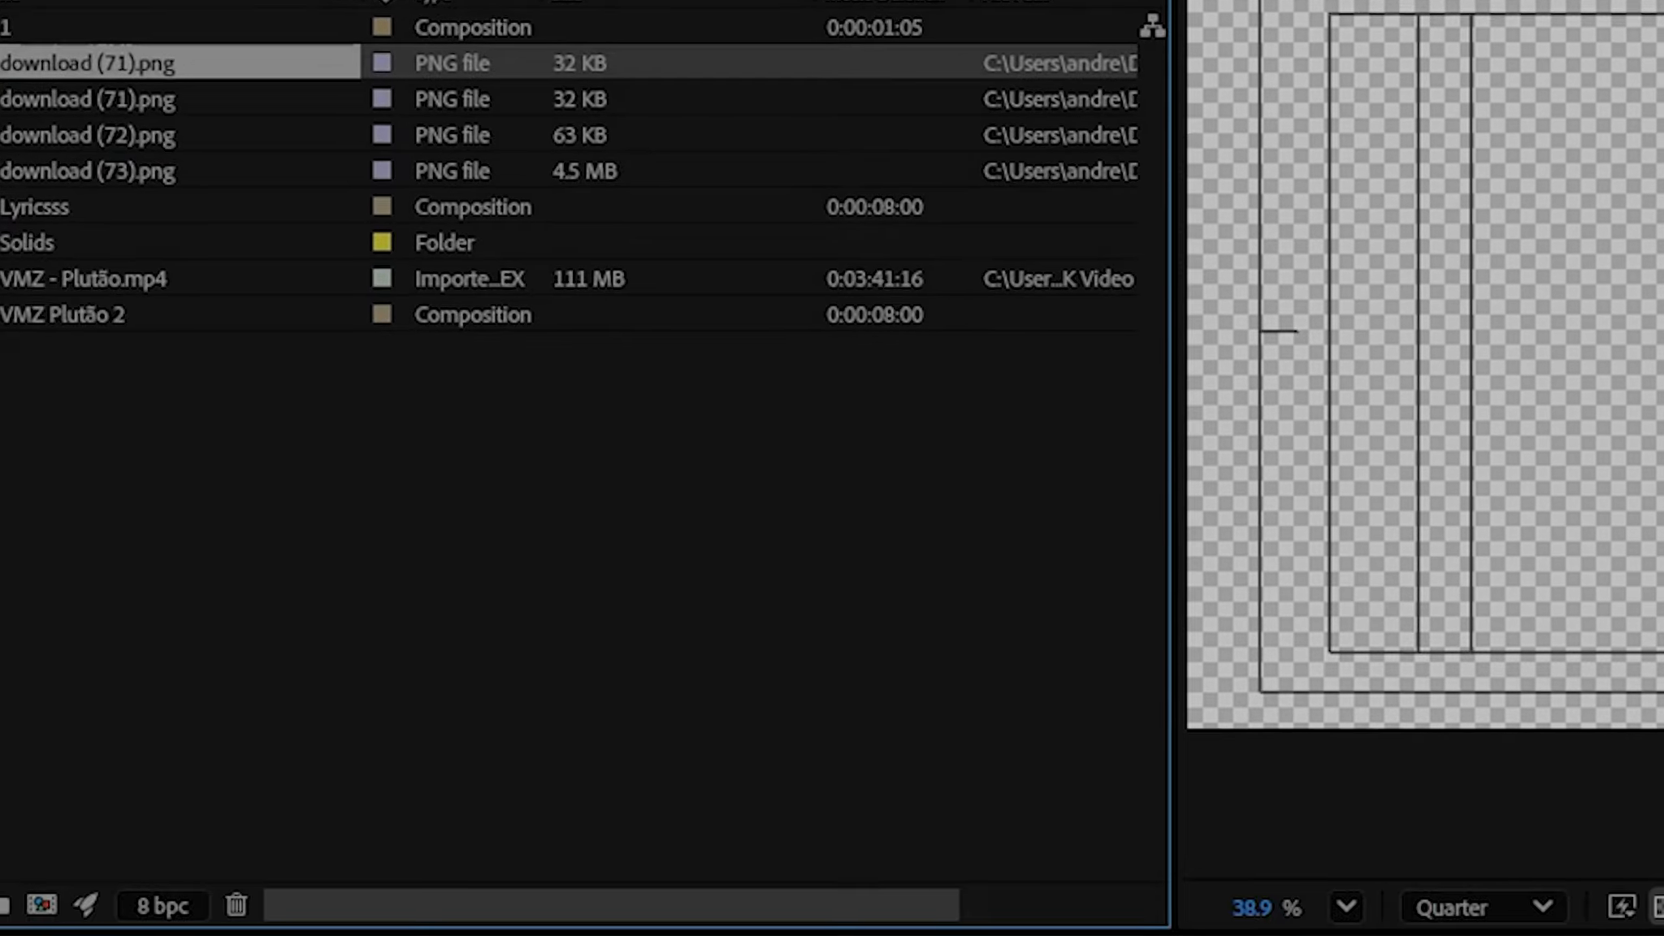
Step: Create a 1920 × 1080 px background solid in the pink sampled from the colour palette image
left_click(817, 603)
left_click_drag(778, 538, 734, 538)
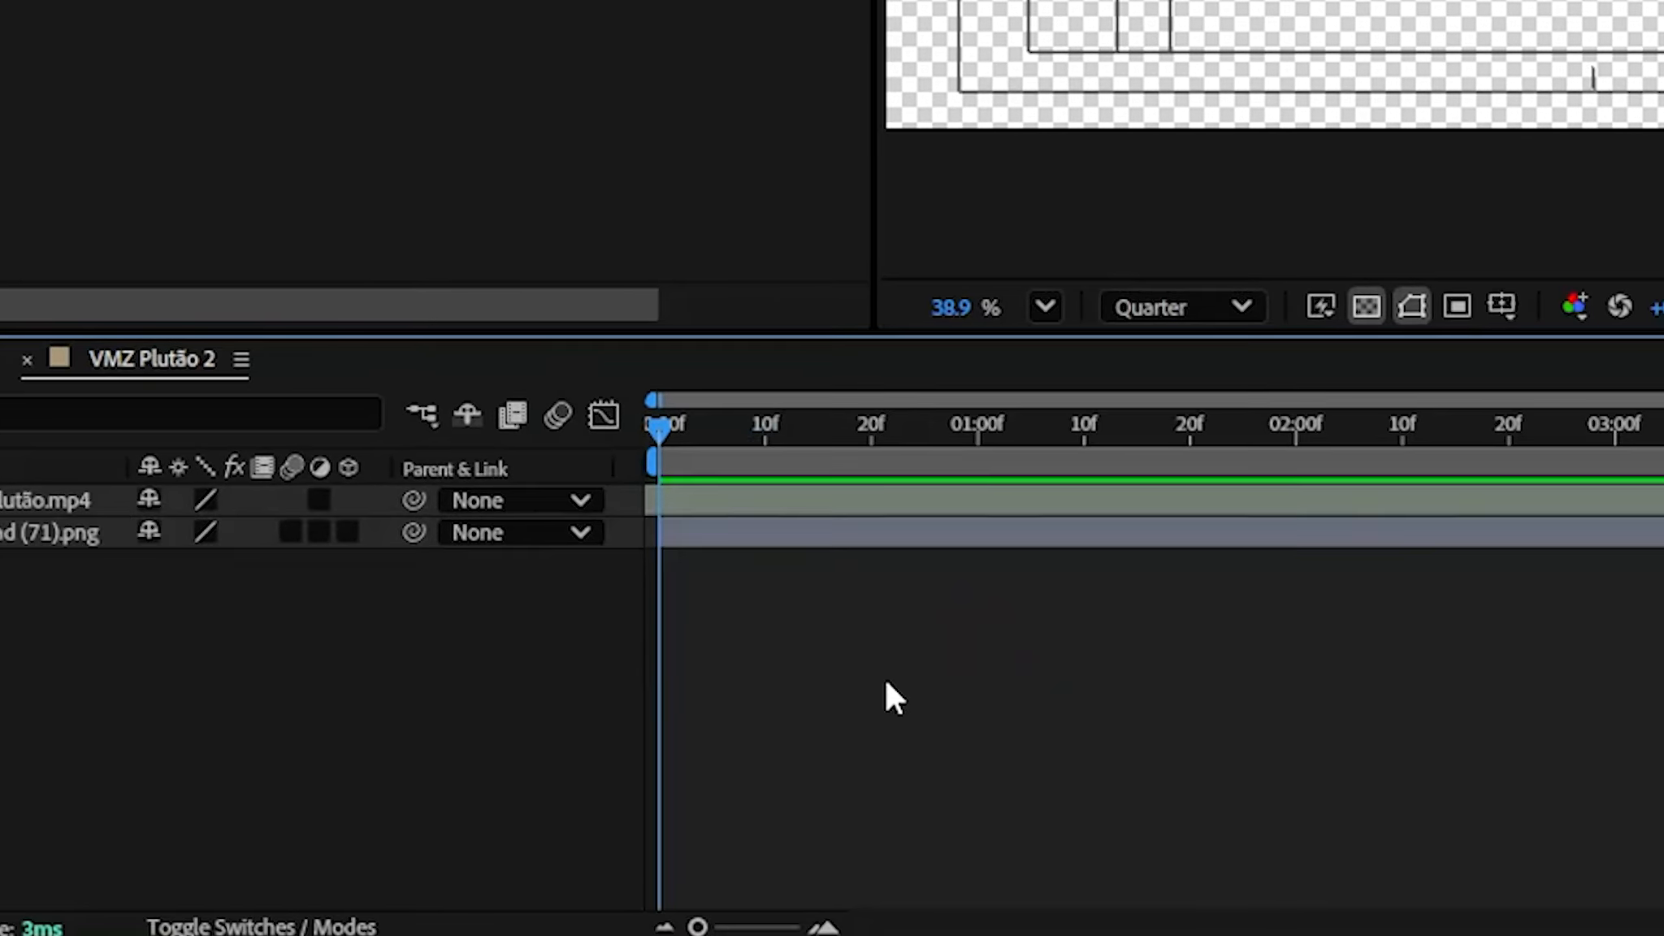
key("s")
right_click(784, 674)
mouse_move(609, 609)
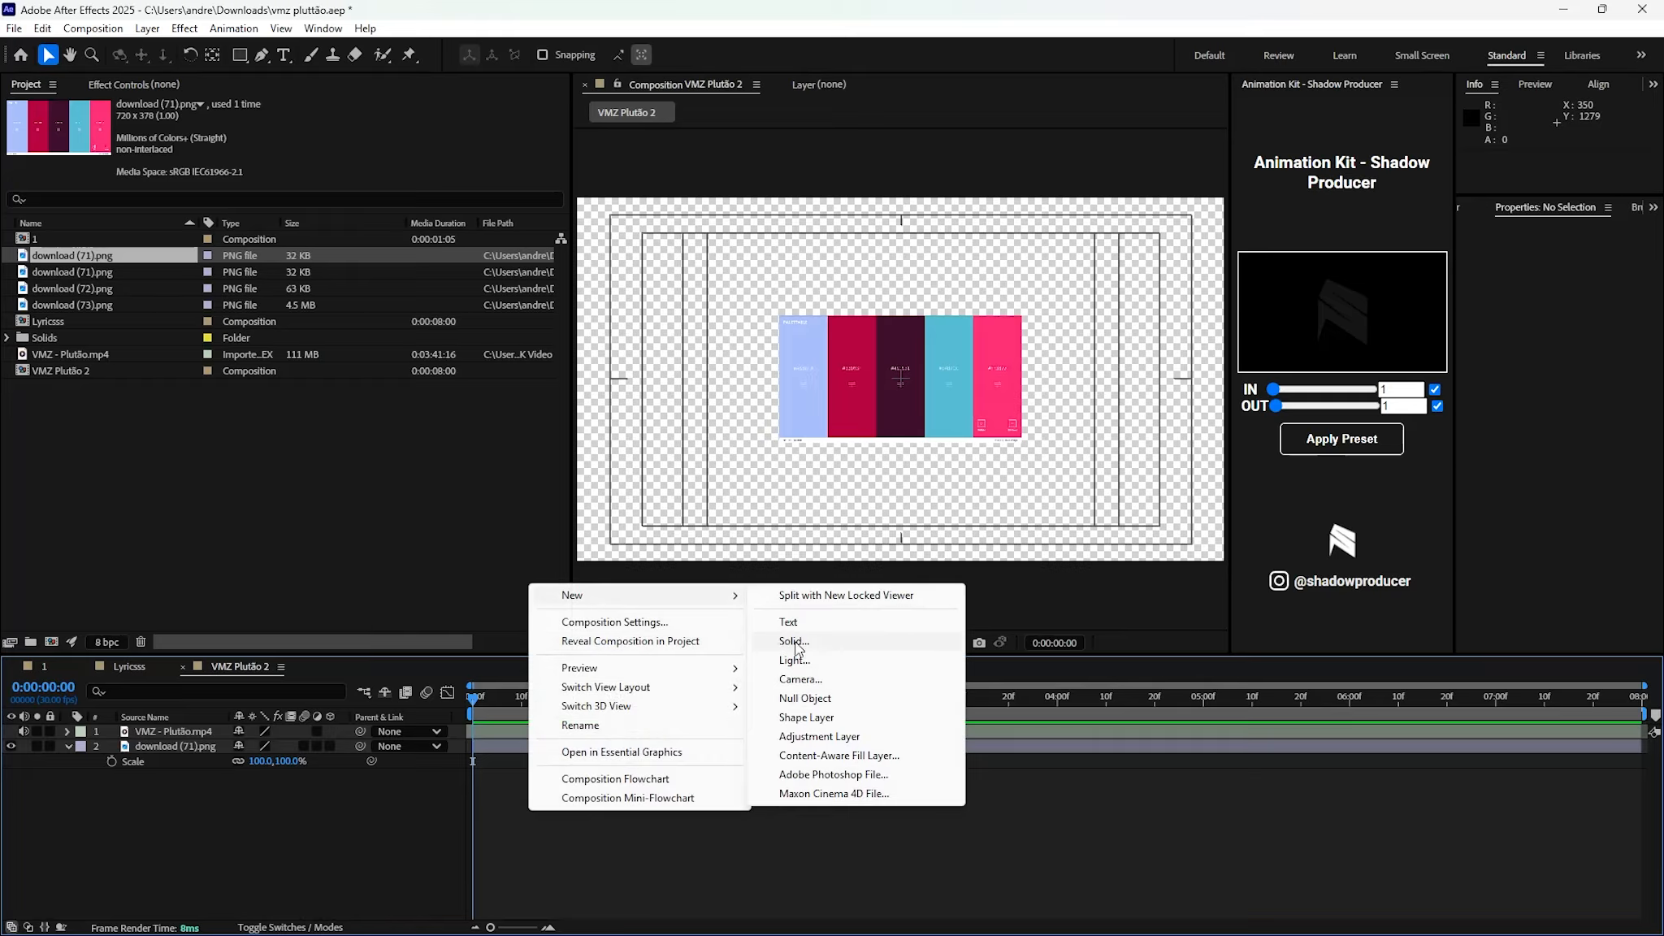
left_click(800, 646)
left_click_drag(872, 271, 649, 502)
left_click(639, 833)
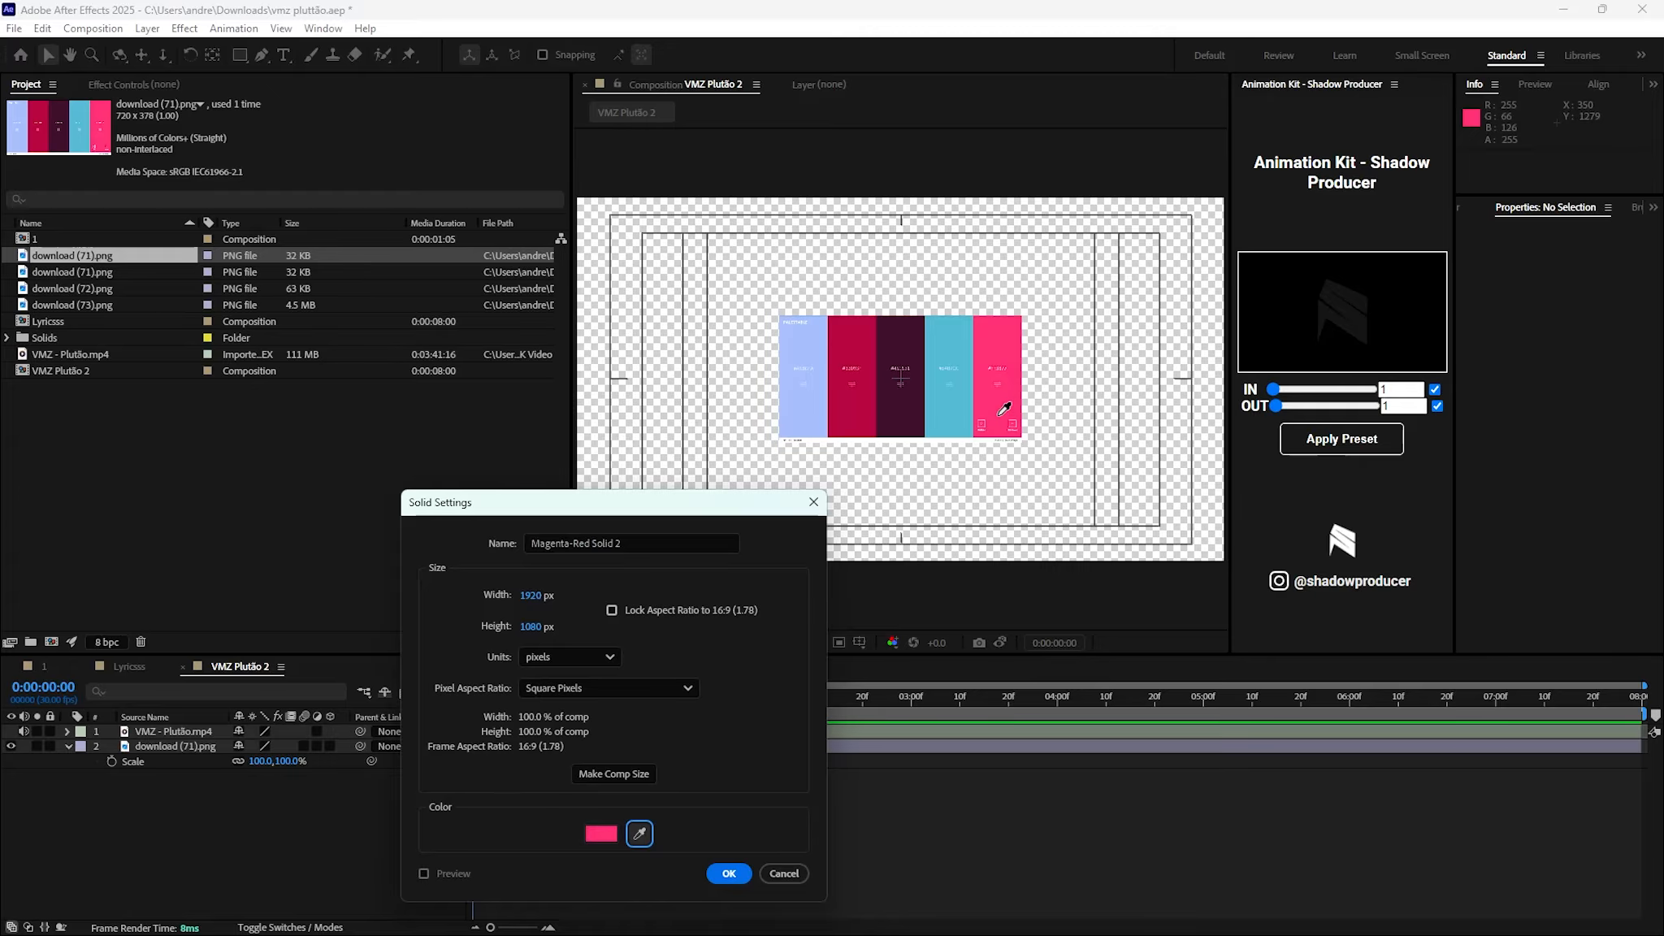
left_click(1004, 408)
key("Return")
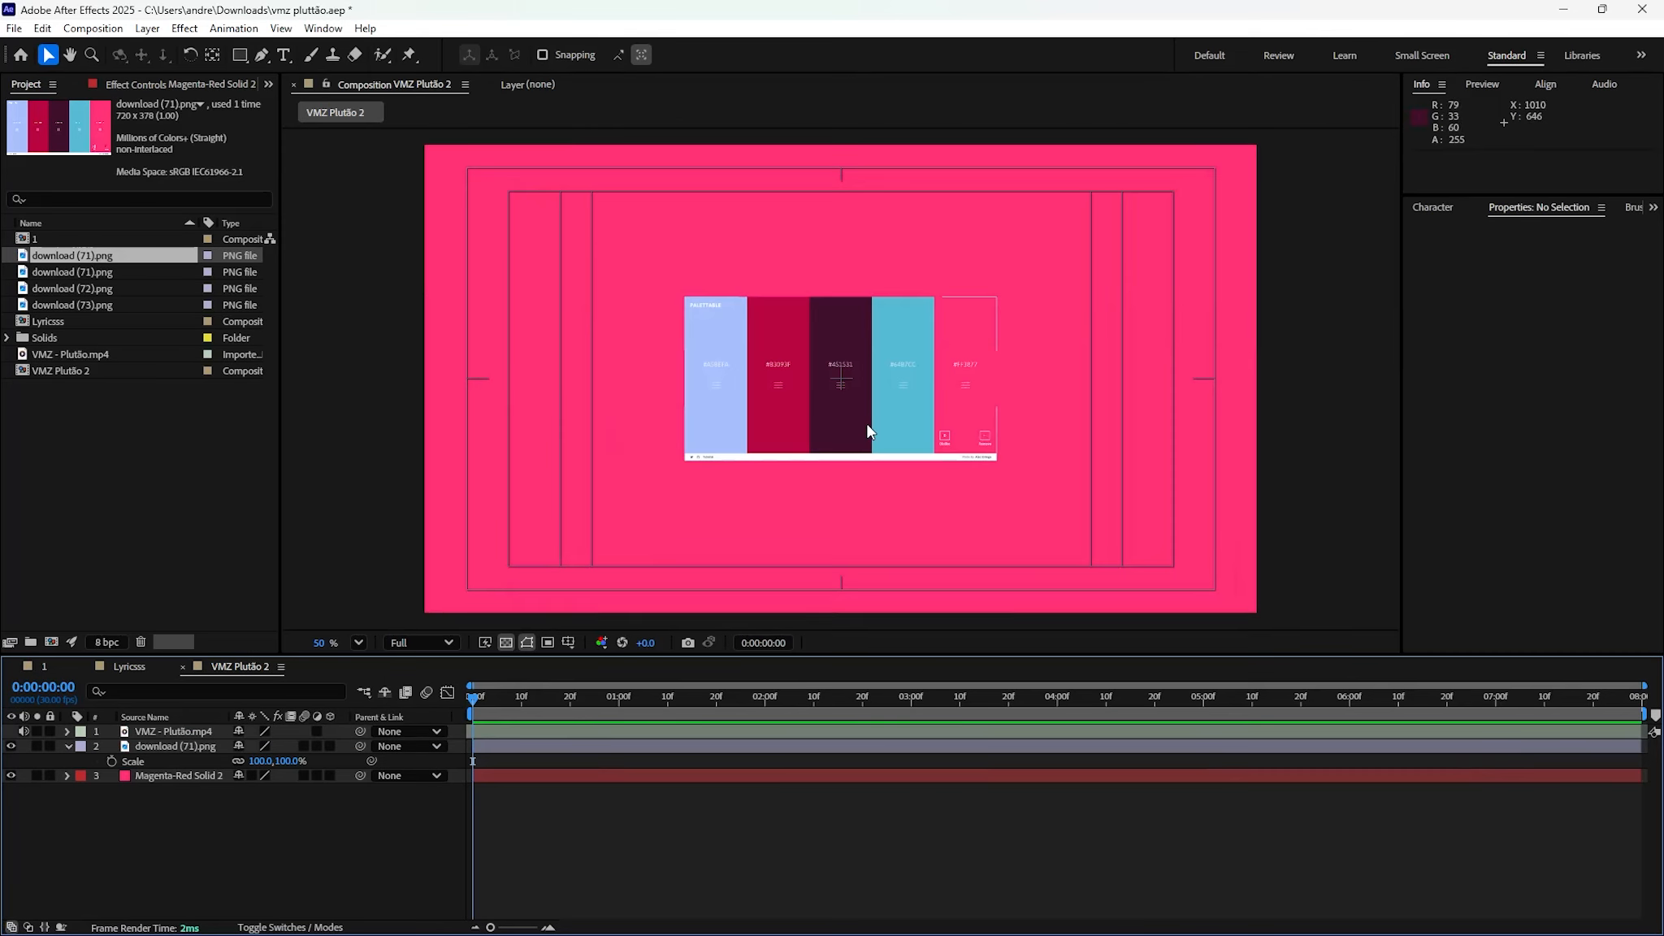
Step: Add the text "ME DIZ" and set its font to Montserrat ExtraBold
key("ctrl+t")
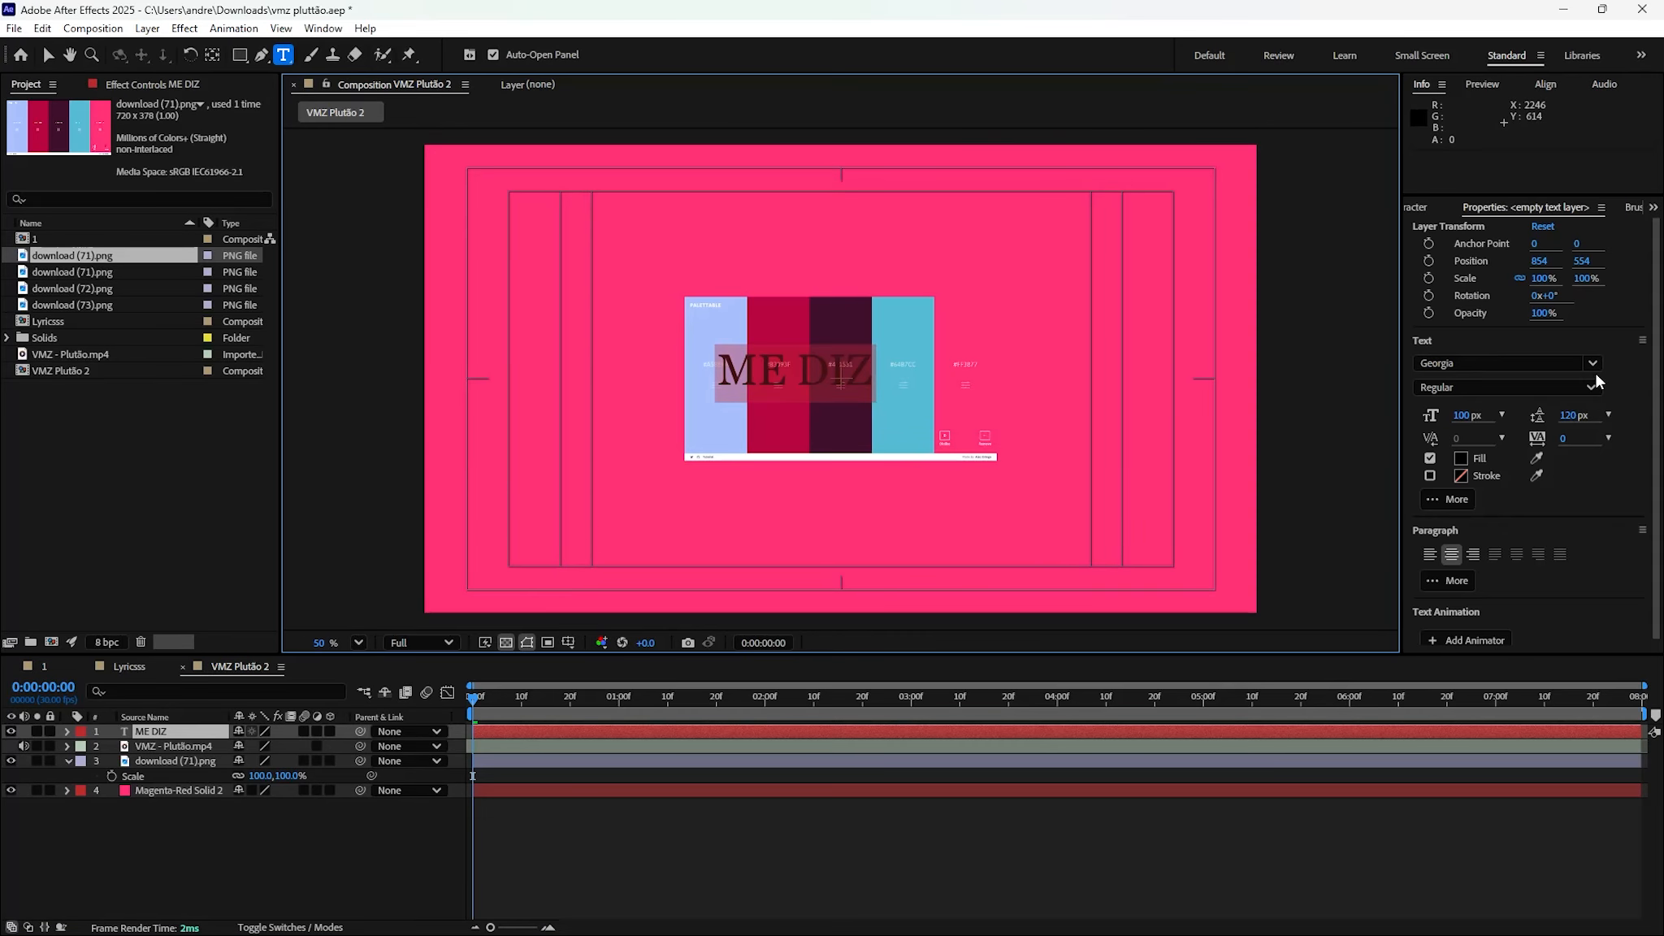
left_click(1593, 369)
type("montse")
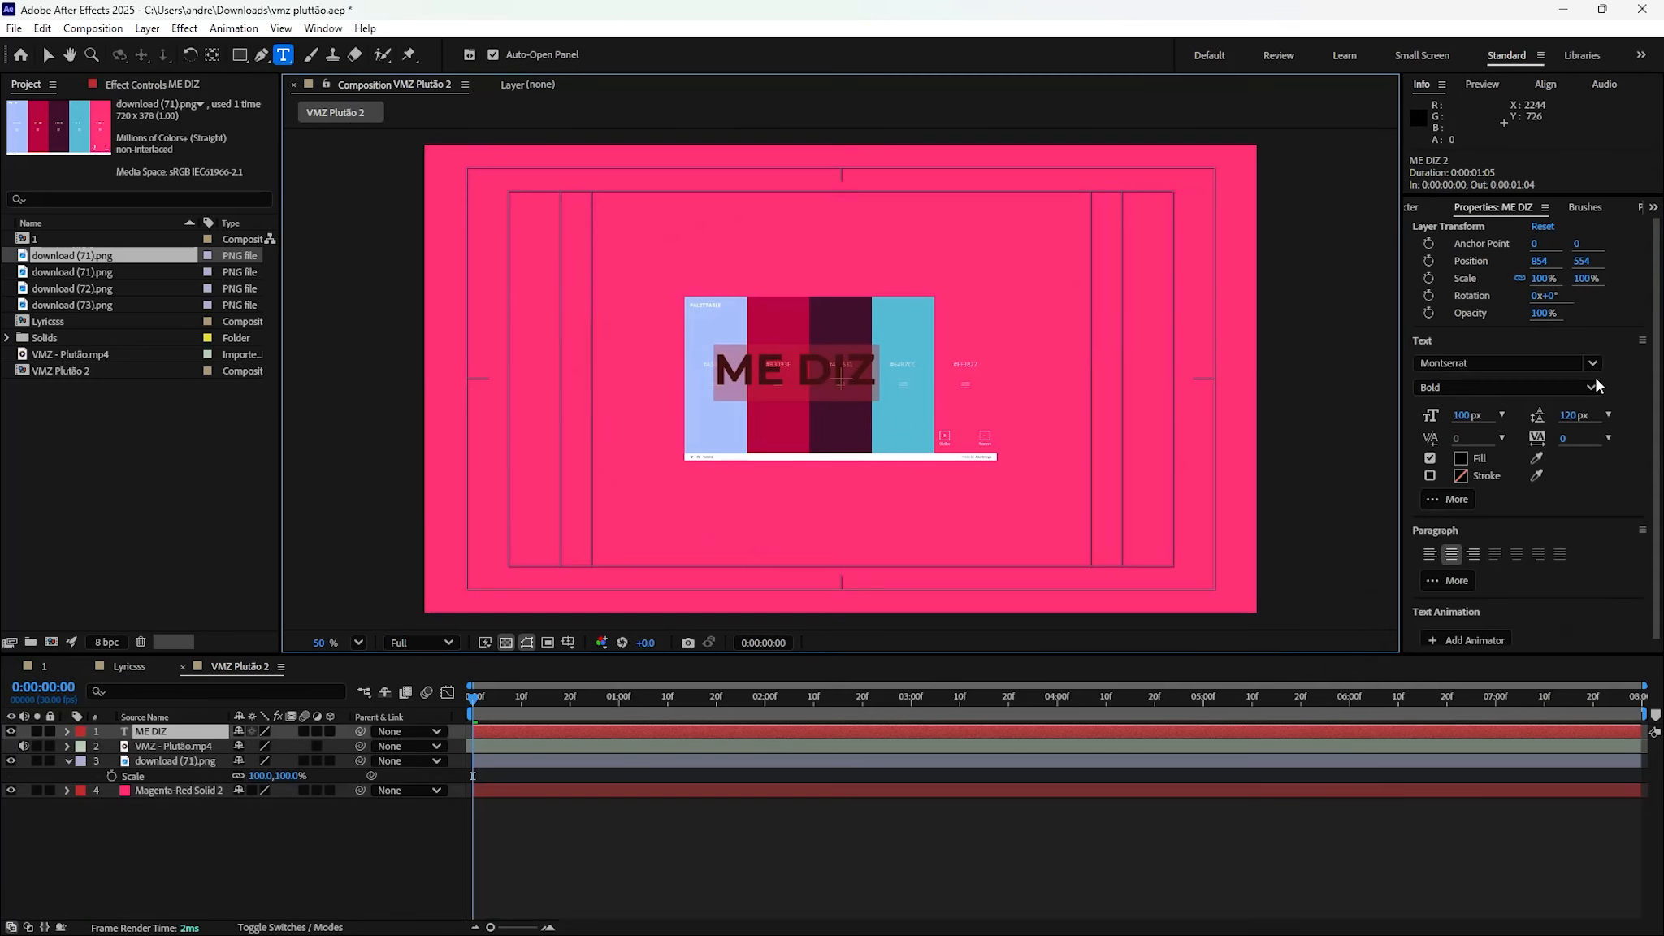
left_click(1595, 384)
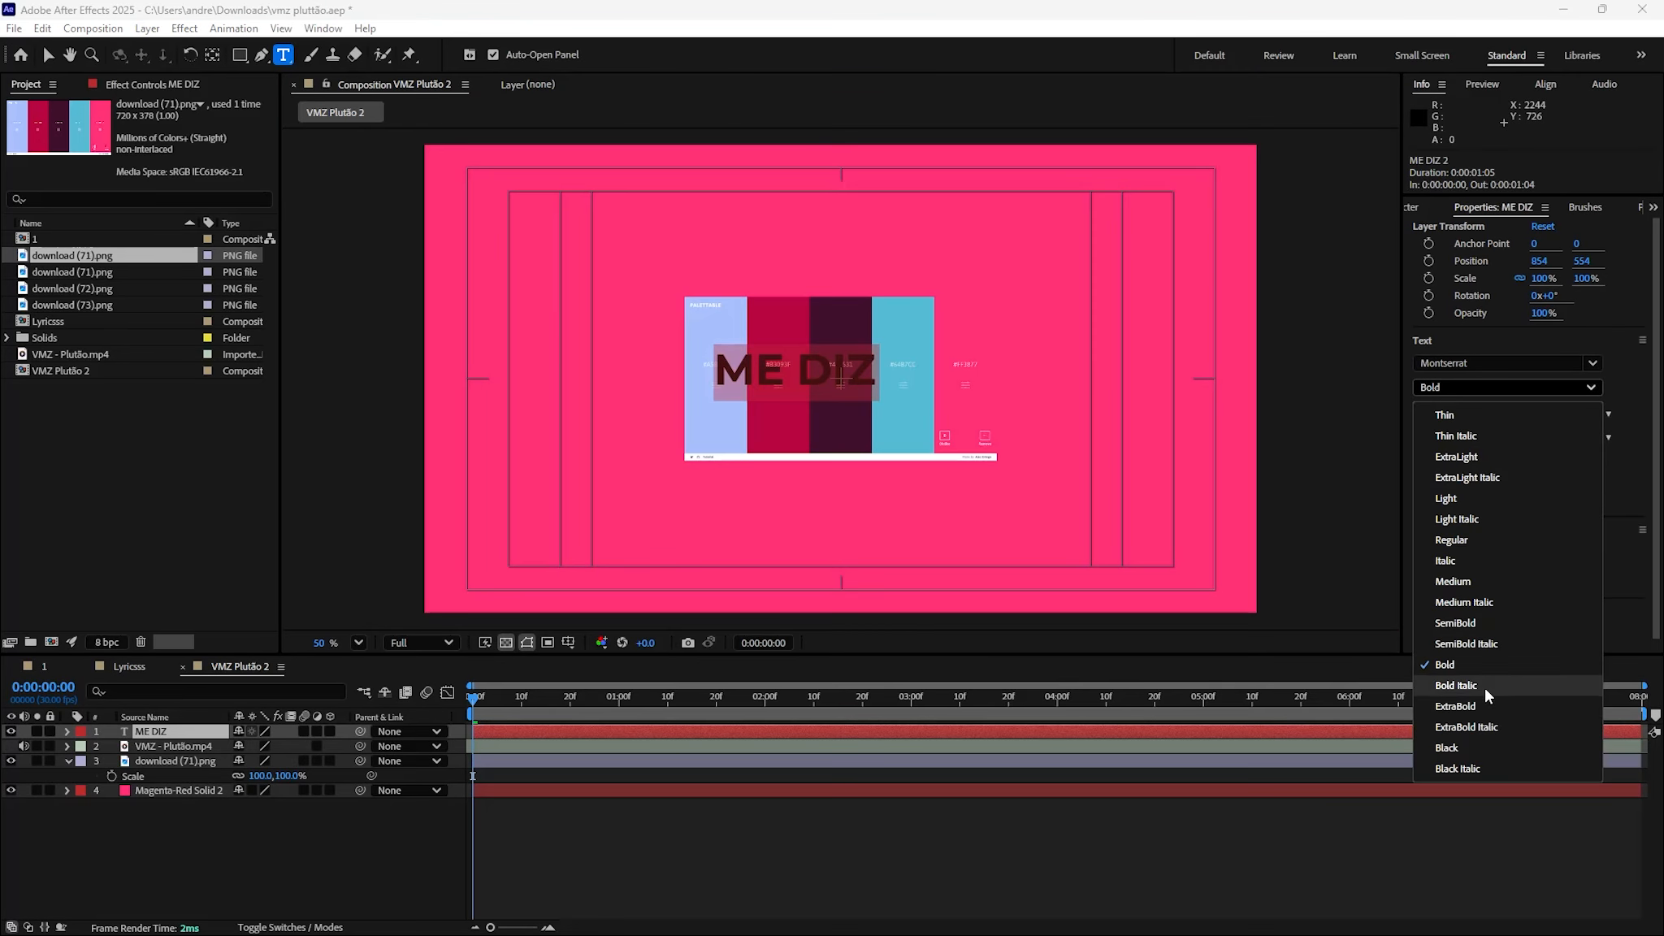
left_click(1482, 708)
Step: Centre the ME DIZ layer's anchor point on its text and centre the layer in the composition
left_click(629, 760)
left_click(627, 737)
key("ctrl+alt+Home")
key("ctrl+Home")
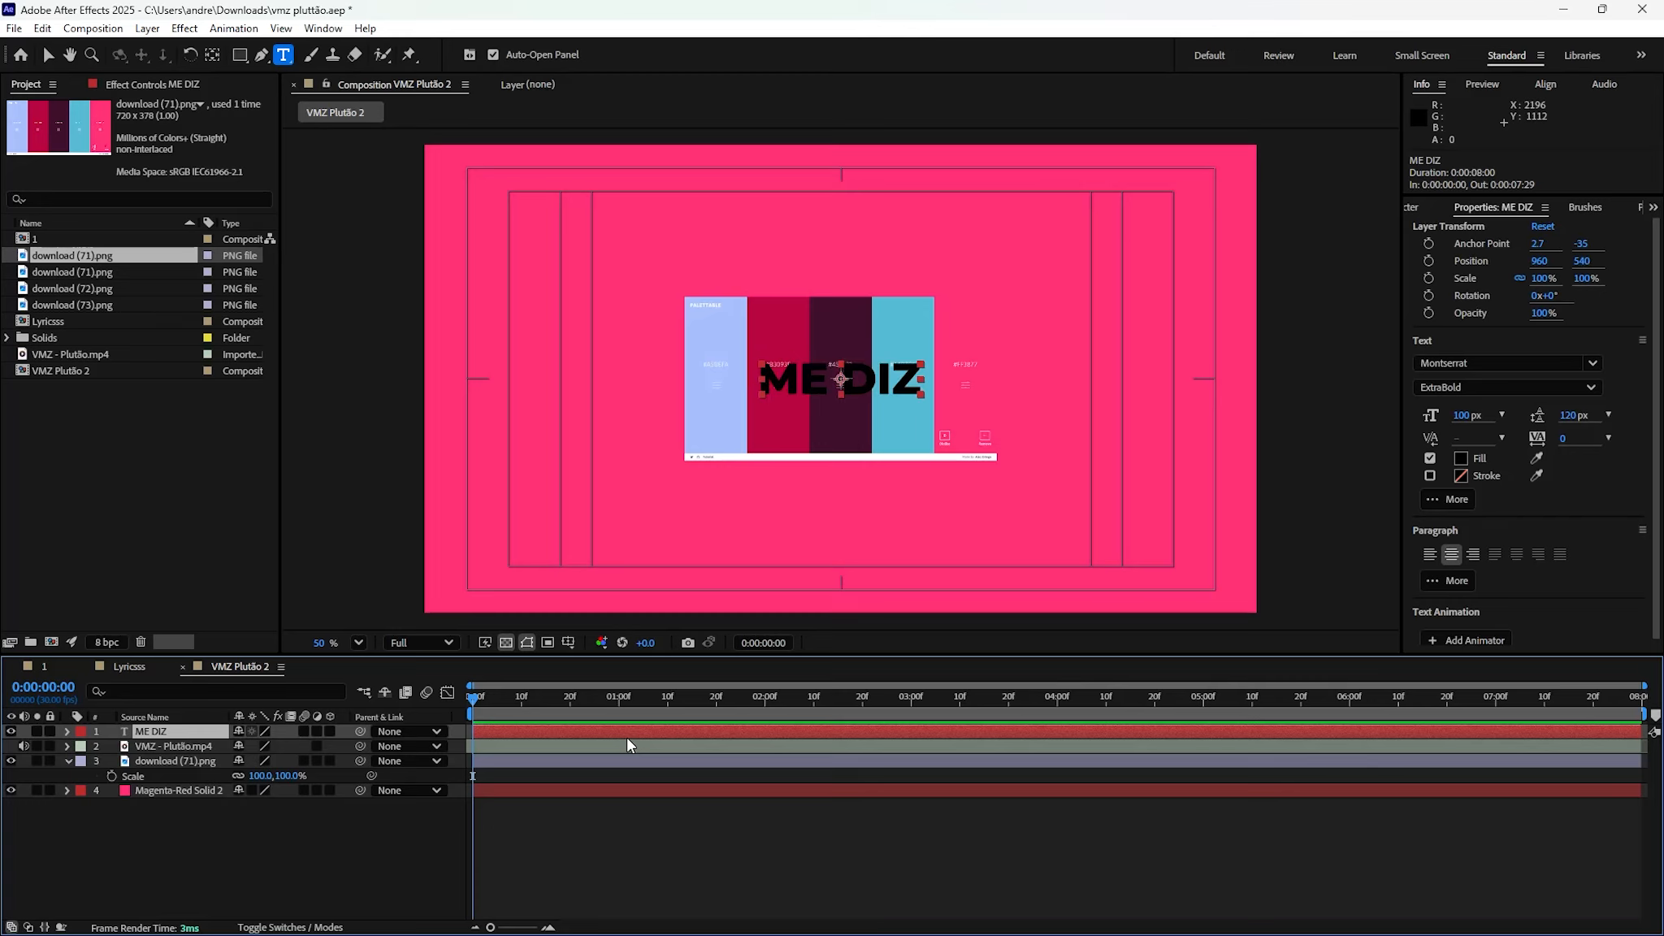
Step: Fill the ME DIZ text with the palette's light blue and scale the layer to 258%
triple_click(881, 382)
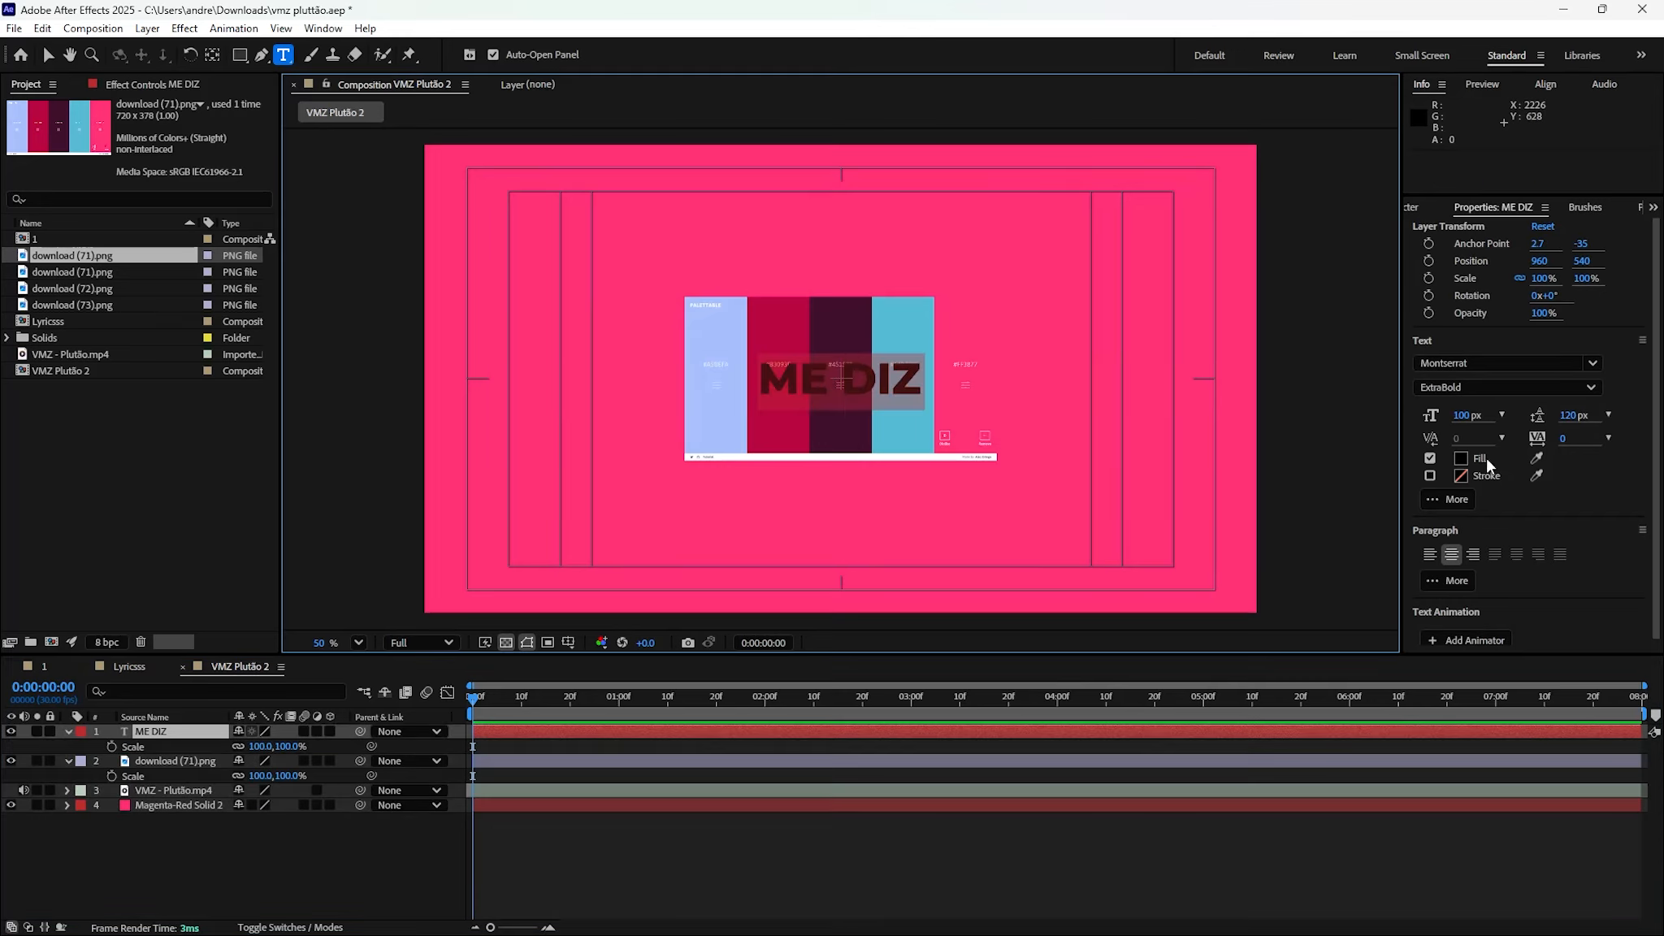
left_click(1462, 459)
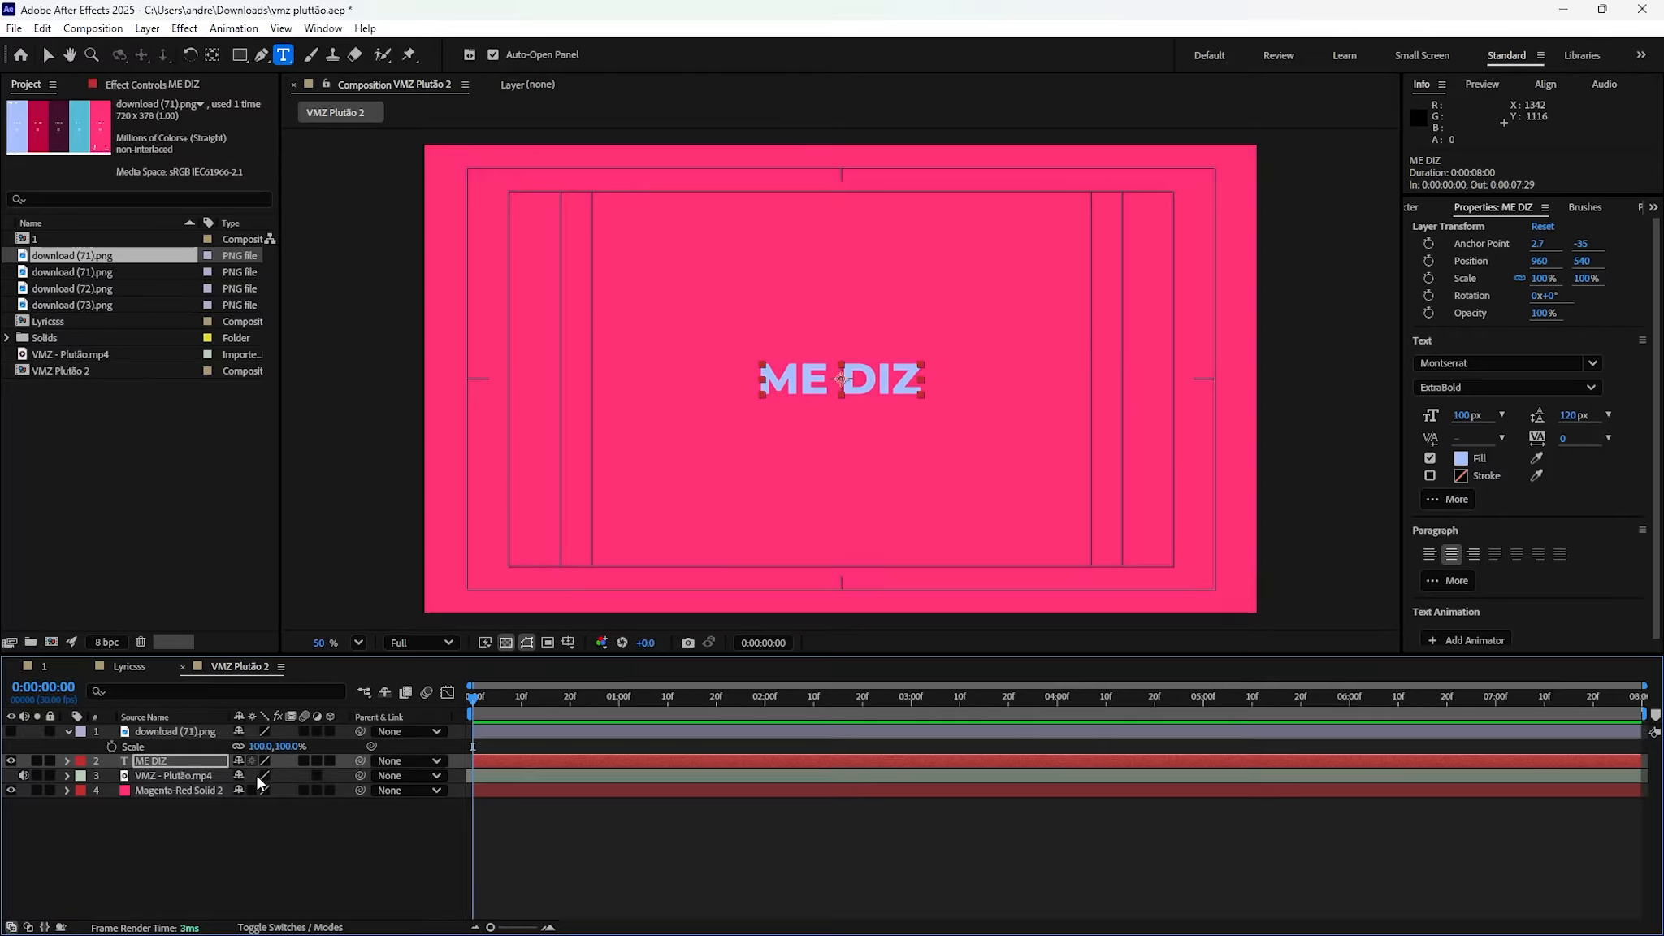
left_click_drag(268, 775, 378, 756)
Step: Add download (72).png as the topmost layer and remove its white background with Color Key at a Color Tolerance of 255
left_click_drag(73, 288, 517, 725)
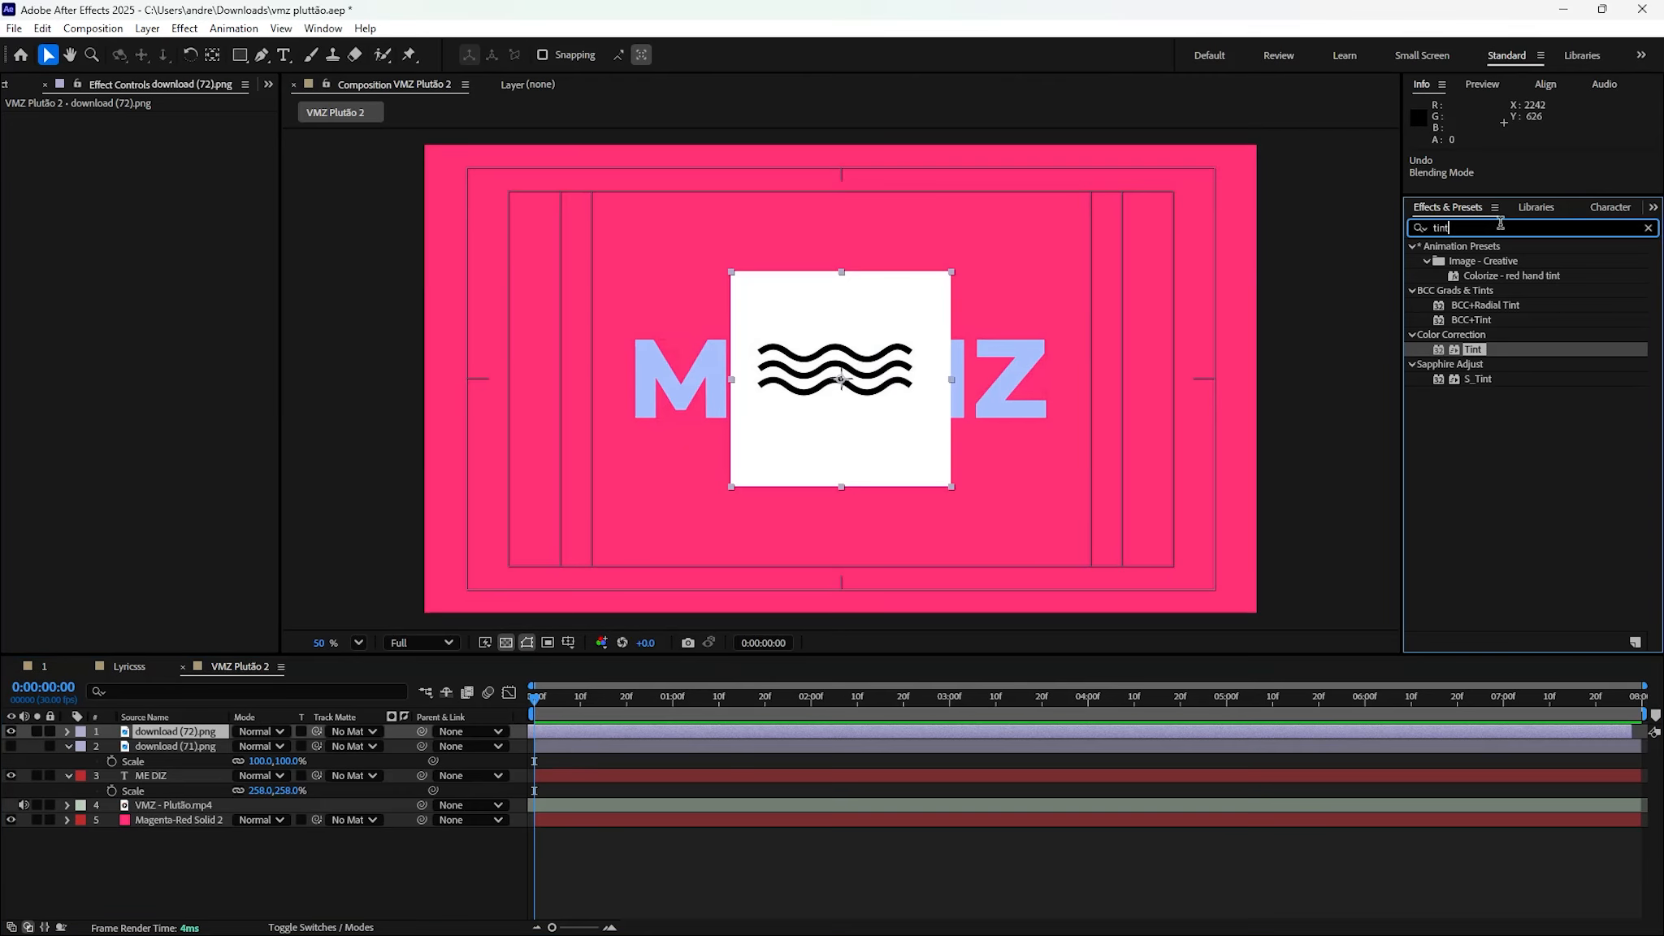
double_click(1442, 228)
type("color")
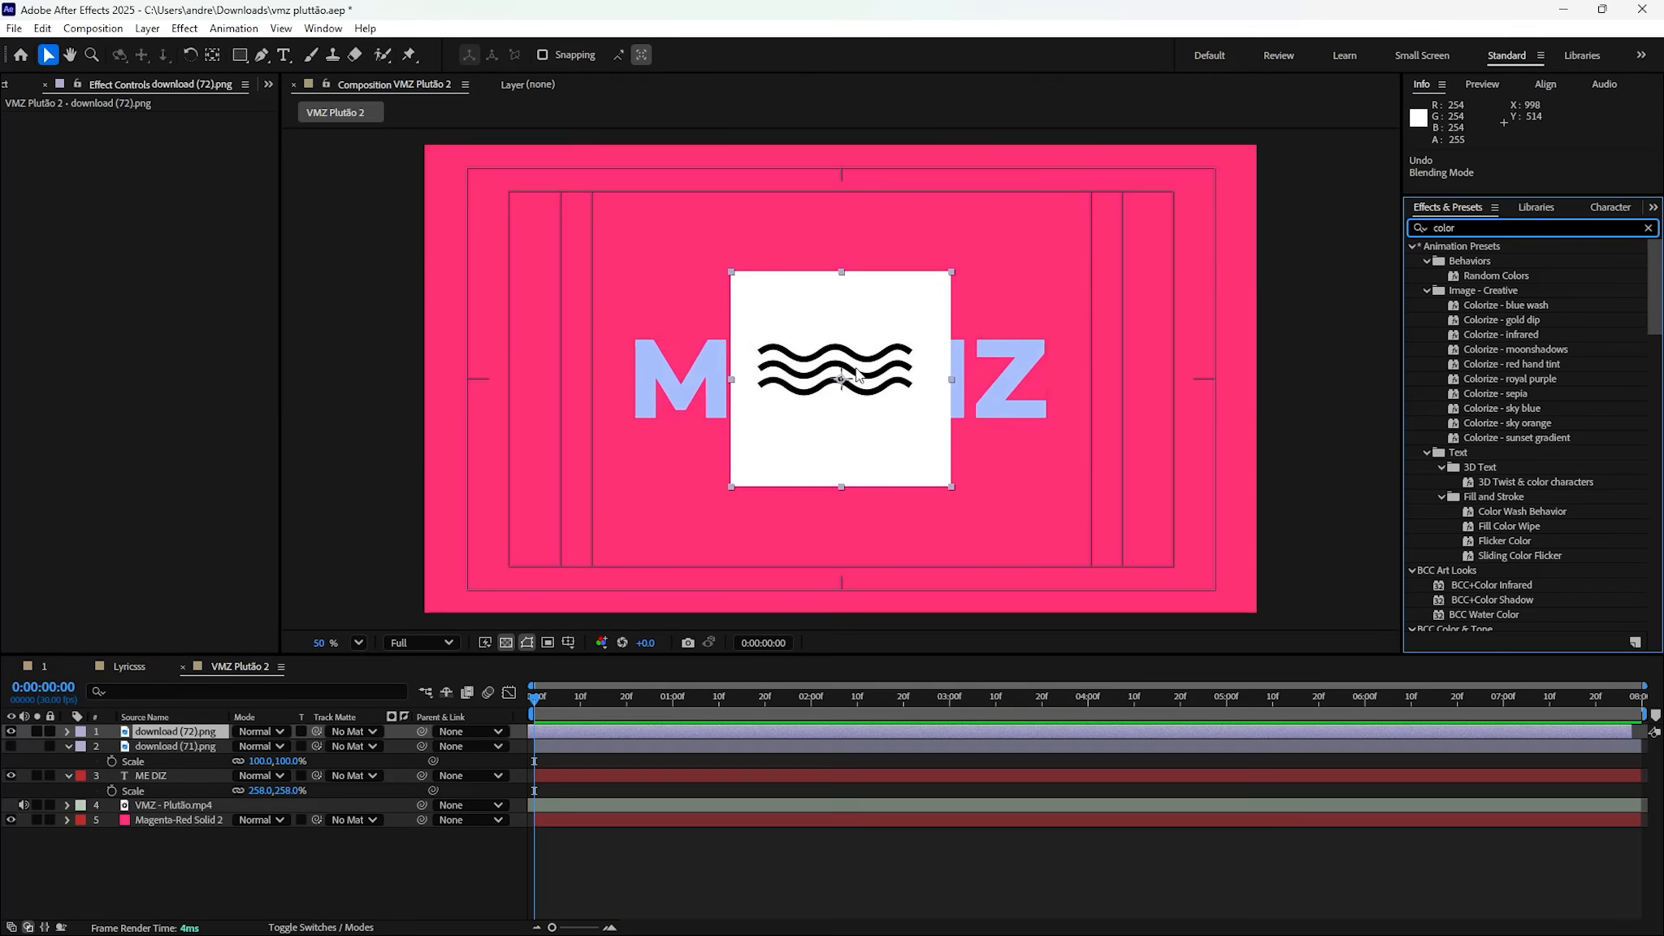
type(" key")
left_click_drag(1468, 319, 668, 731)
left_click(861, 315)
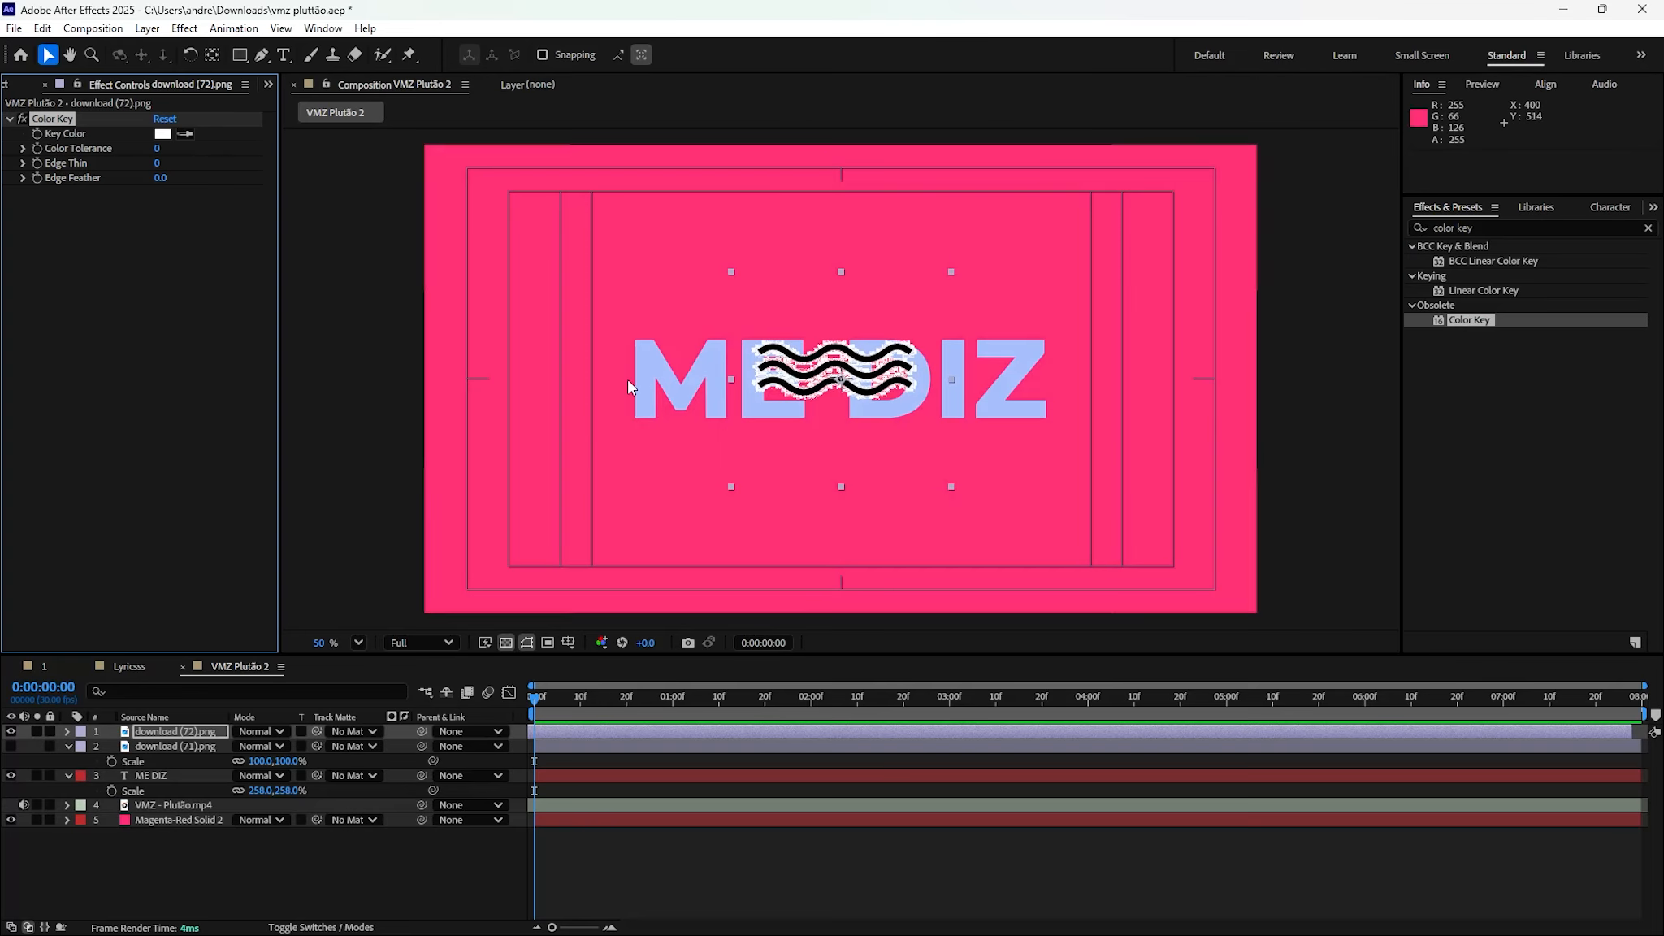
left_click_drag(162, 148, 243, 148)
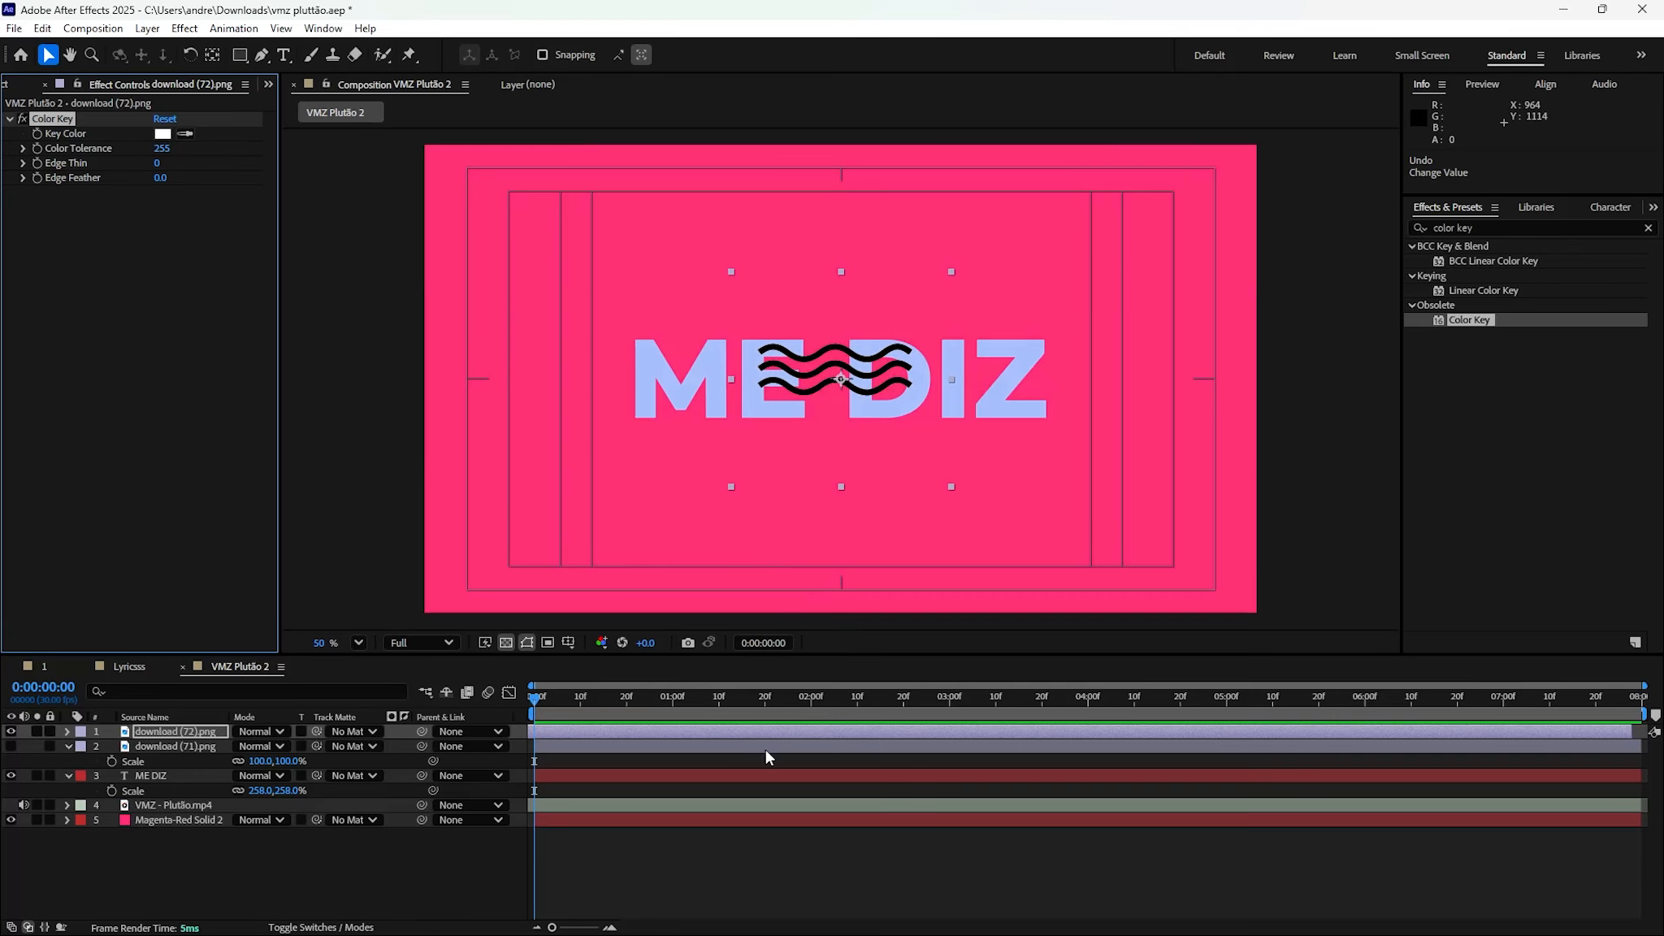
Step: Apply Tint to the wave image and map black to the light blue of the ME DIZ text
left_click(1521, 227)
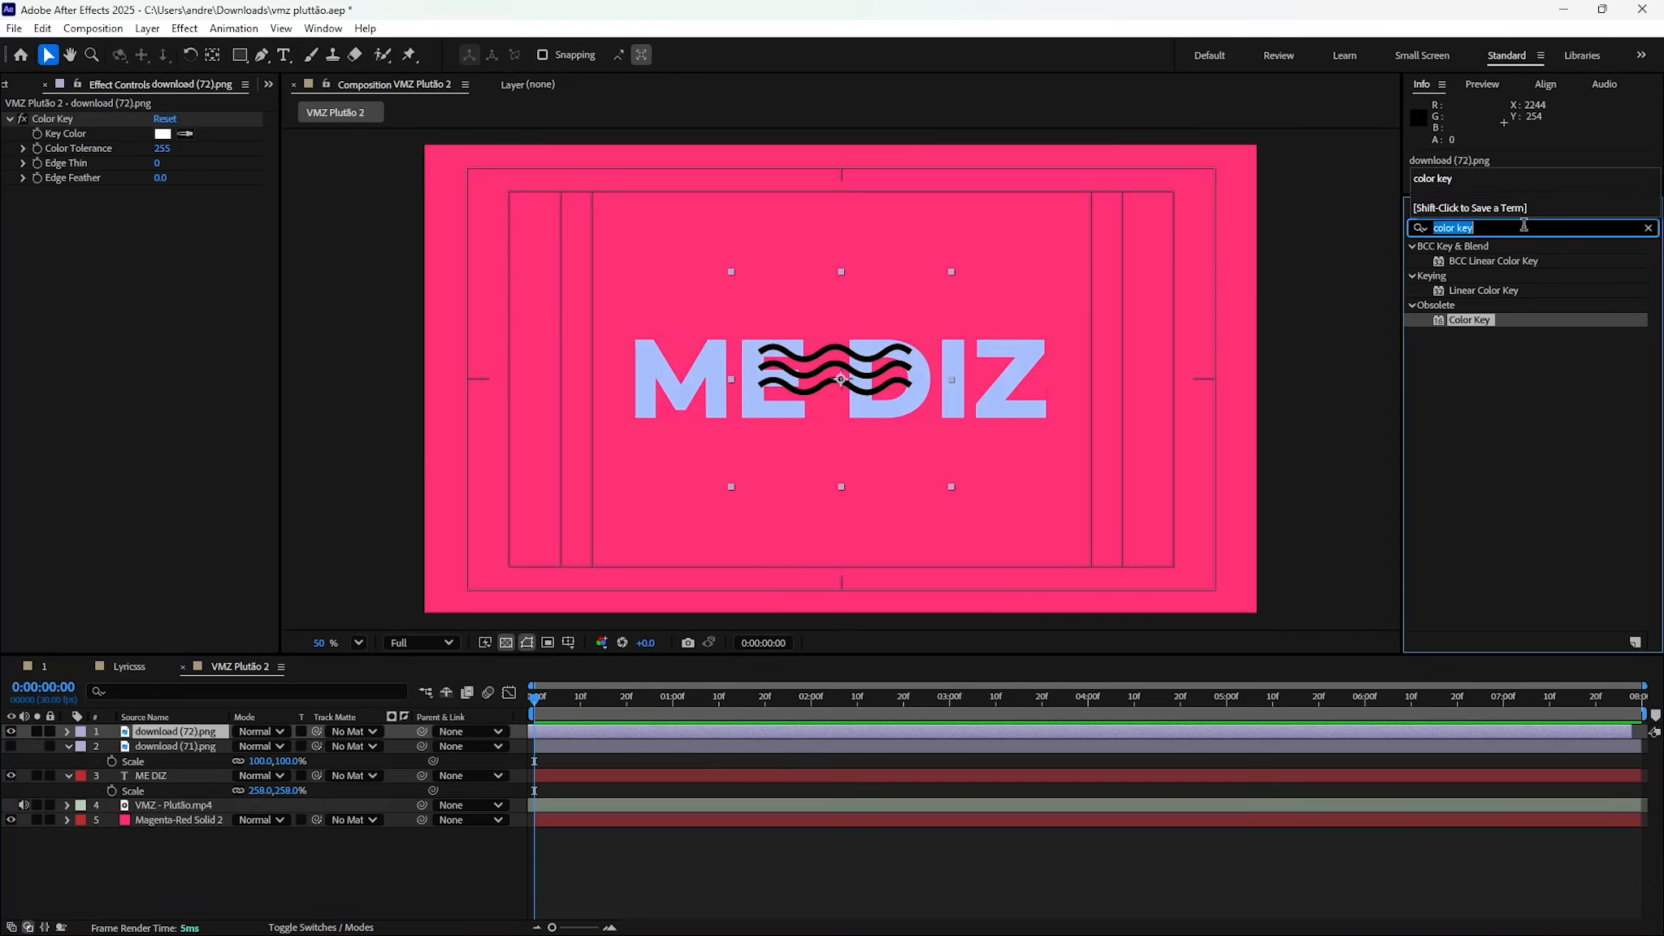
type("tint")
left_click_drag(1472, 349, 157, 215)
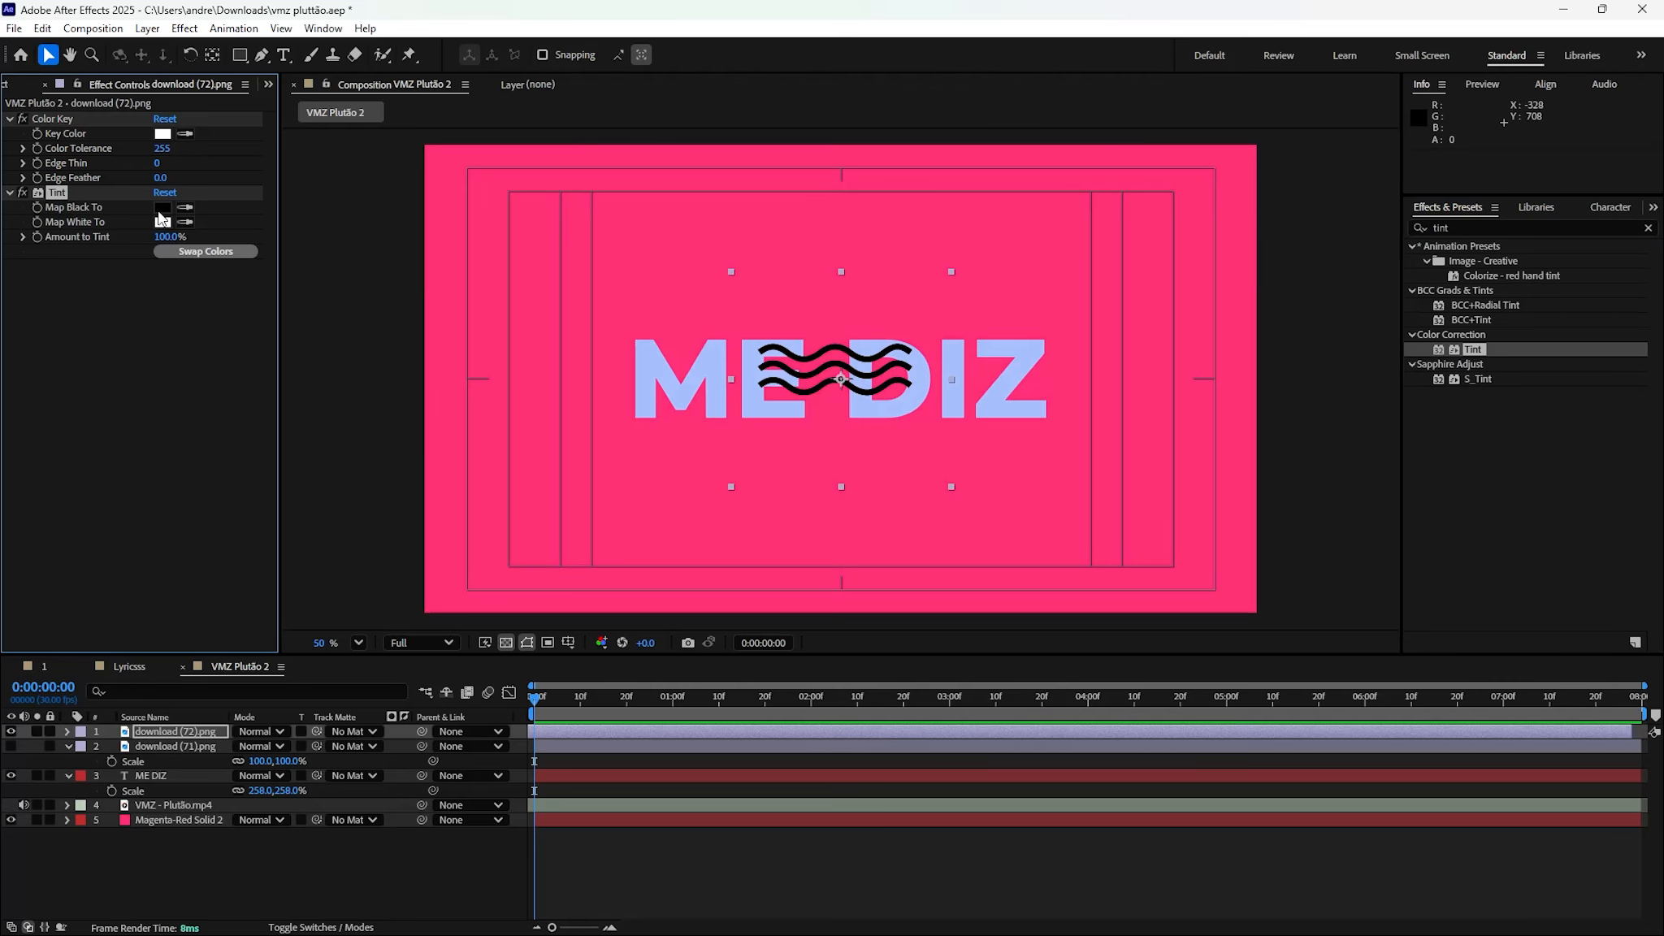
left_click(703, 407)
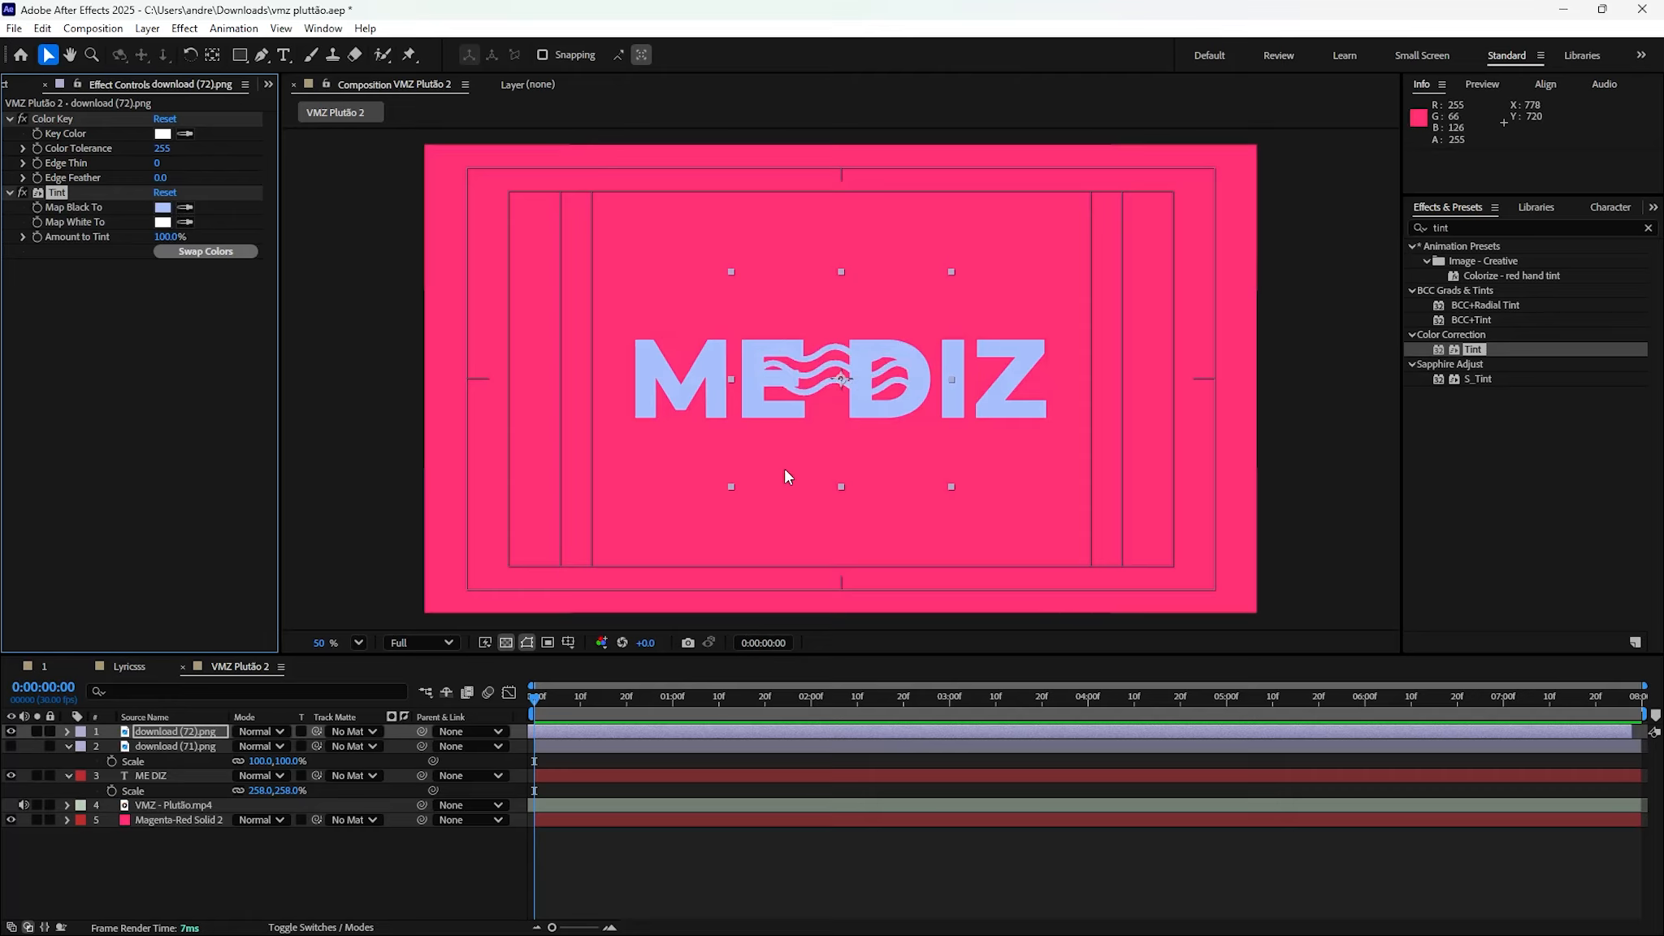
Step: Place the wave image in the frame's upper-left corner, slightly rotated and scaled to 122%, and put a duplicate in the lower-right corner
left_click_drag(840, 379, 592, 242)
key("r")
left_click_drag(240, 747, 257, 751)
key("ctrl+d")
left_click_drag(648, 236, 1149, 515)
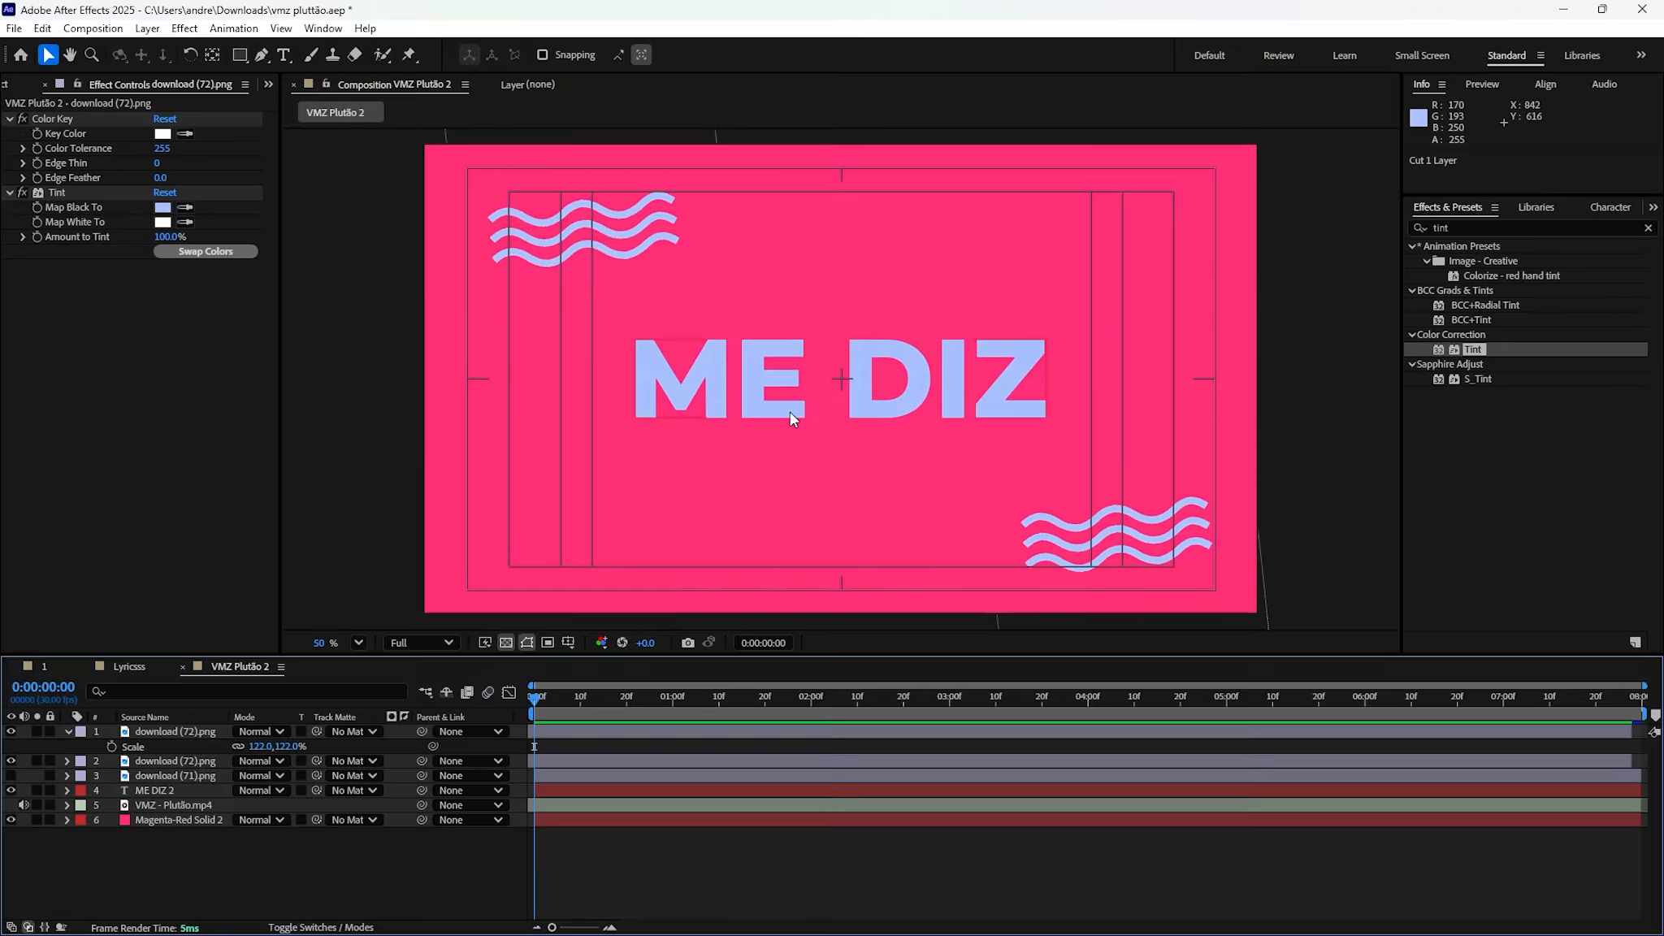
Step: Duplicate the ME DIZ text layer and scale the lower copy, ME DIZ 2, to 349%
left_click(791, 412)
key("ctrl+d")
left_click(158, 808)
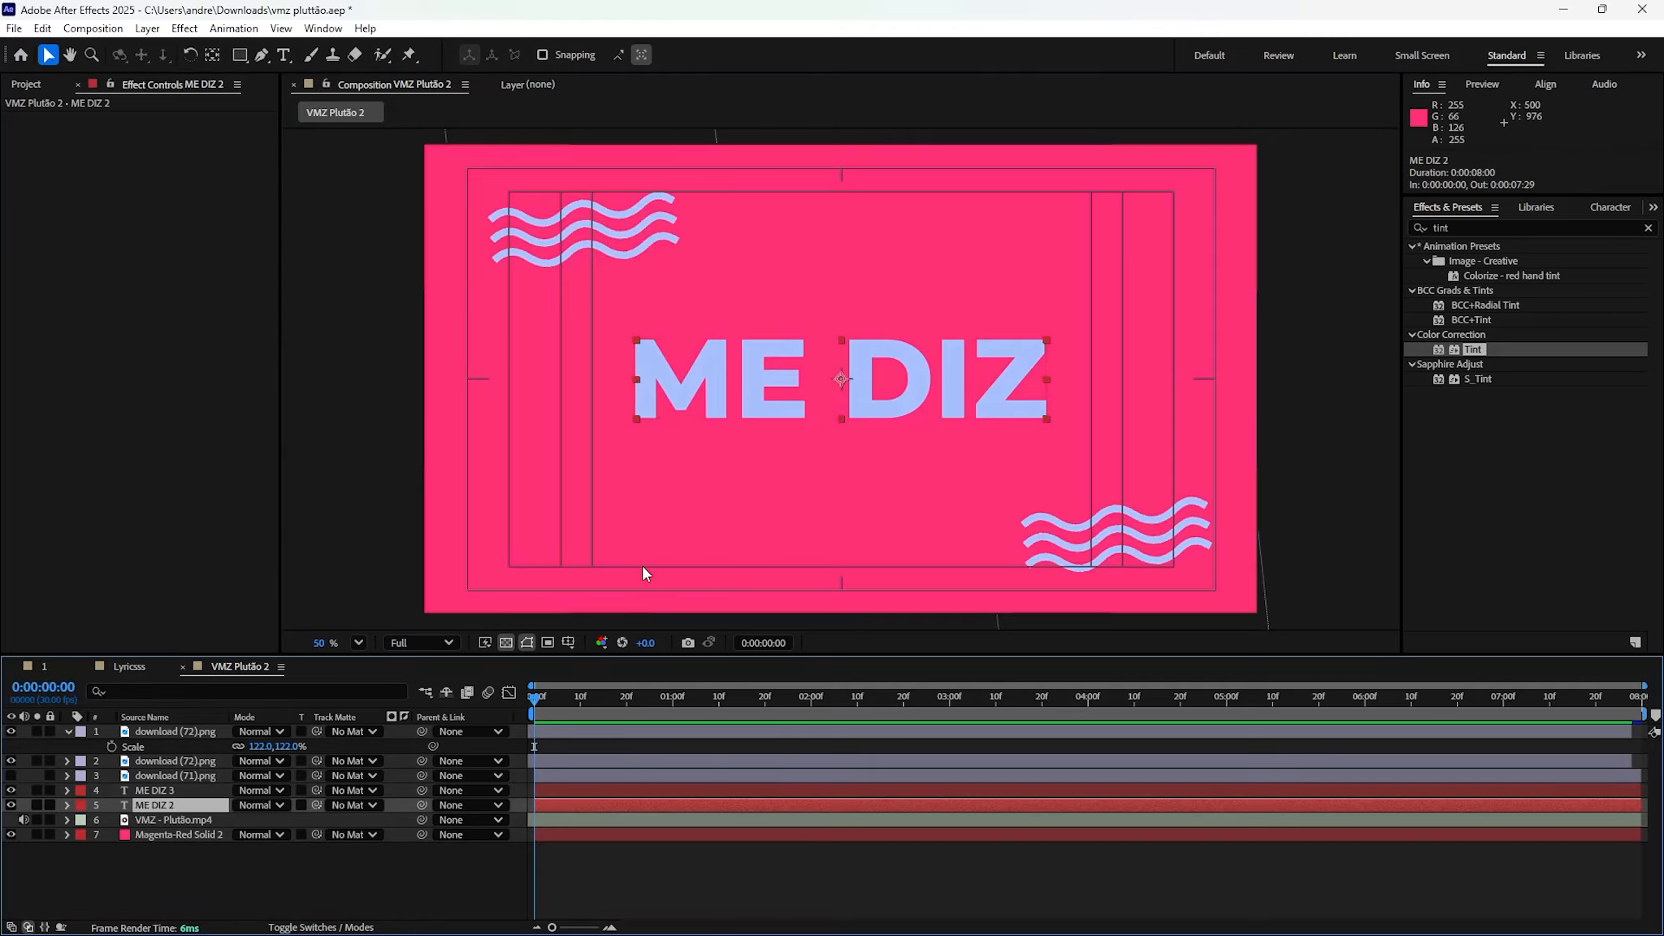
key("s")
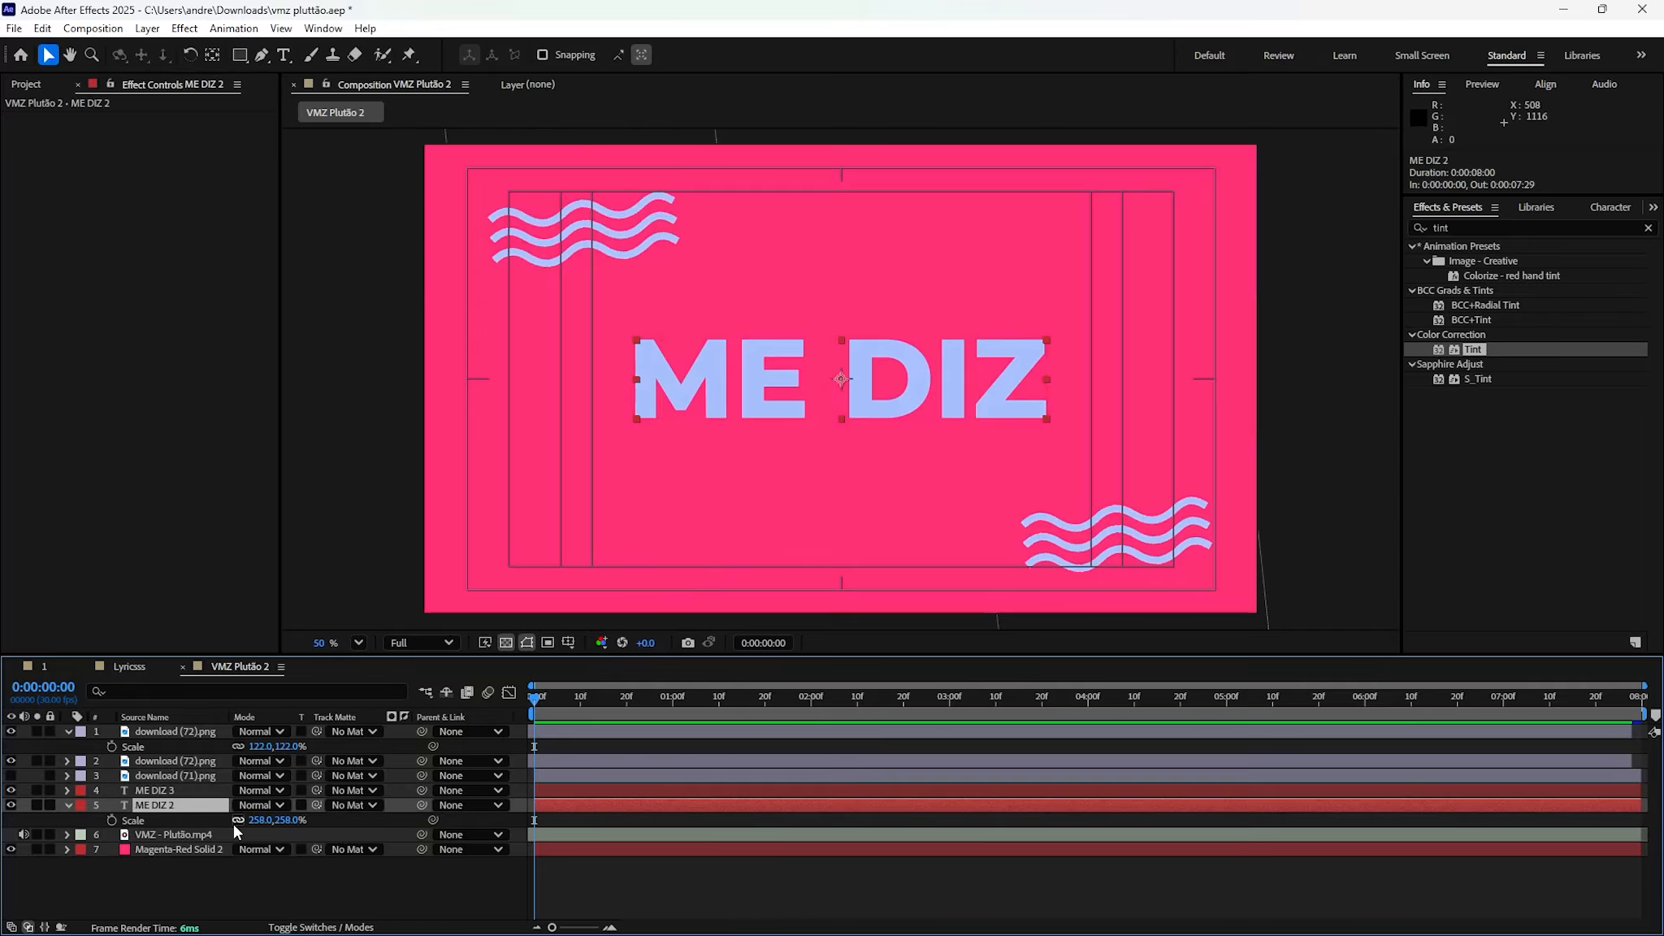
left_click_drag(268, 822, 329, 822)
Step: Set the opacity of the enlarged ME DIZ 2 layer to 20%
key("t")
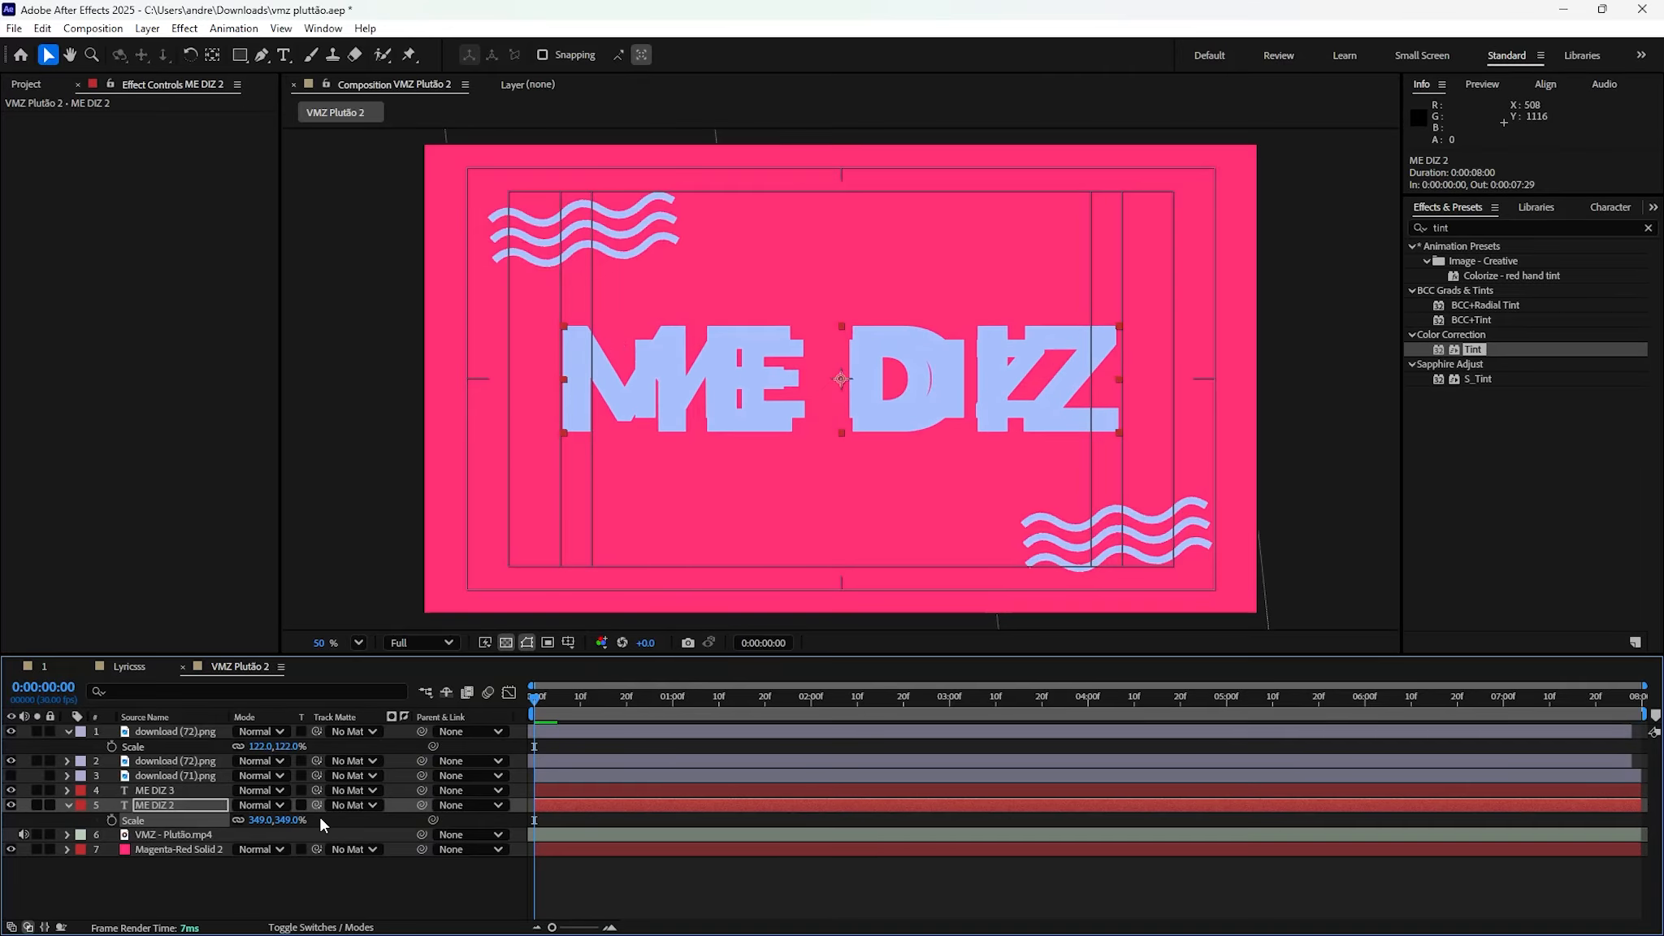
left_click(247, 819)
type("20")
key("Return")
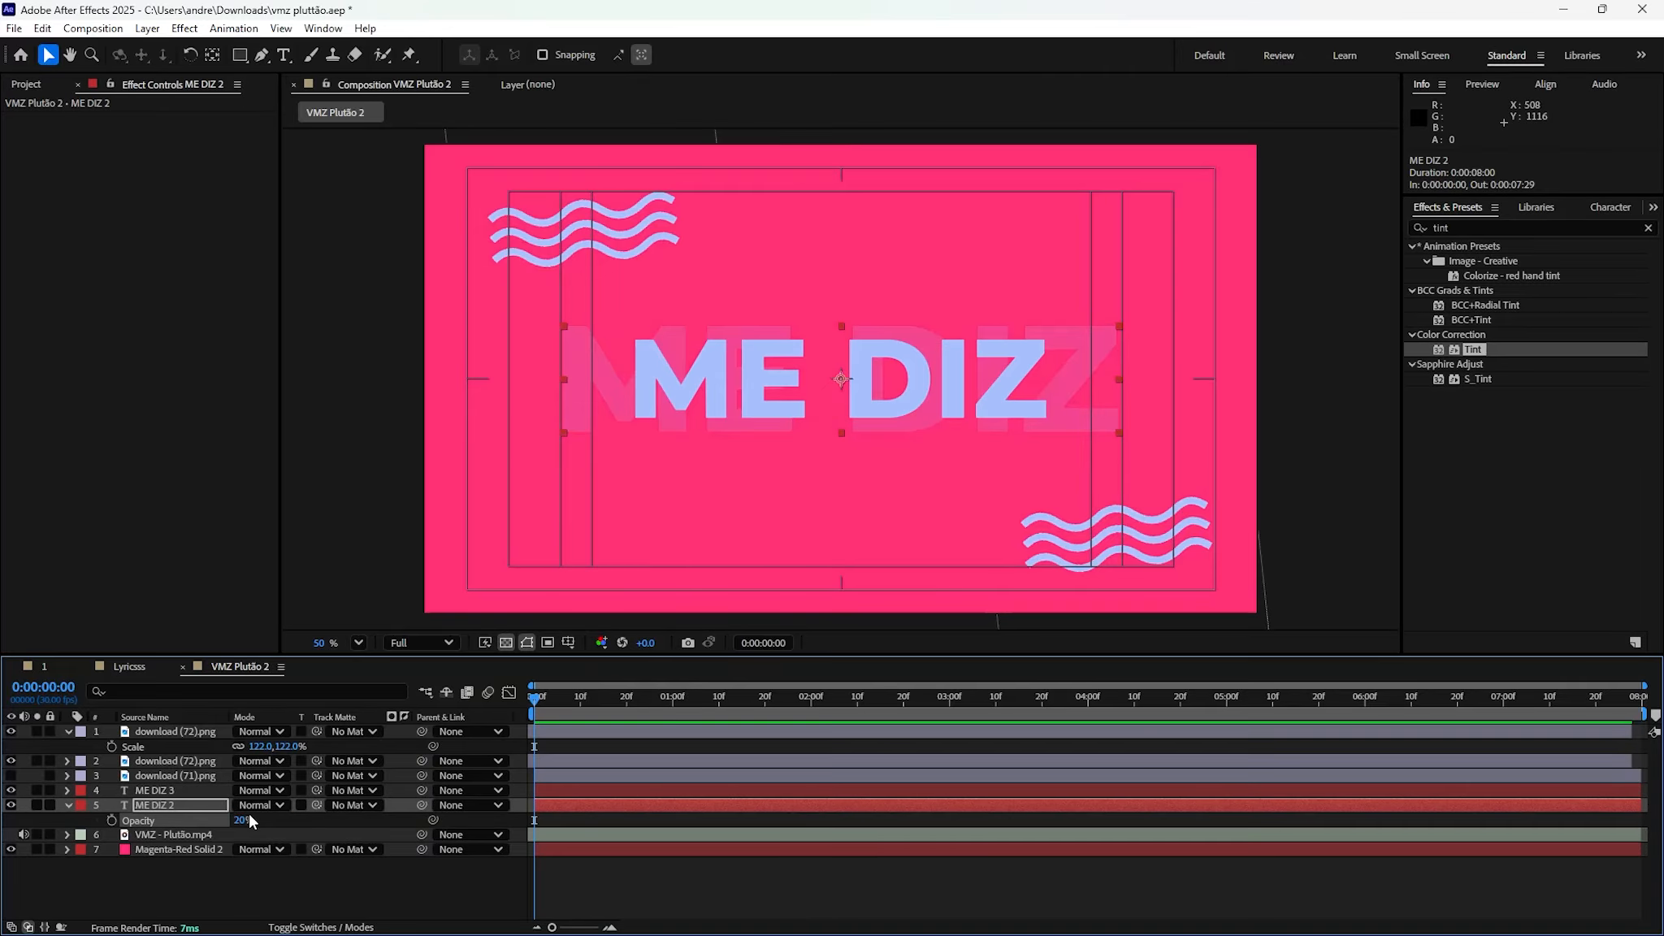
left_click(249, 812)
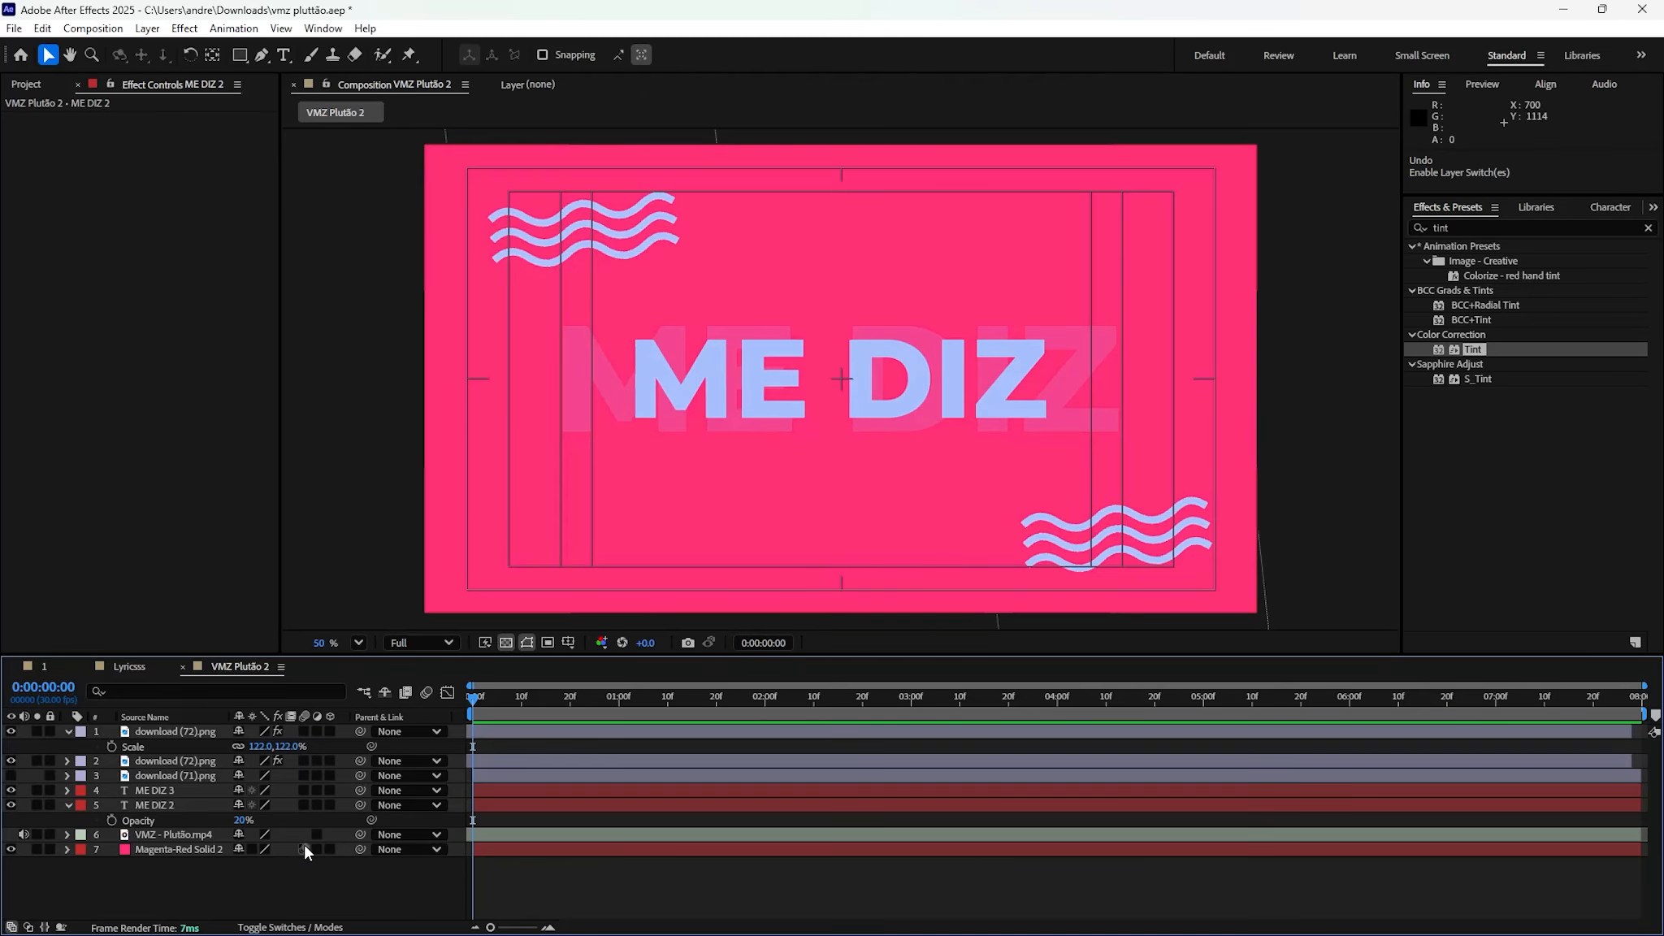
Step: Enable motion blur for the composition and for its text, image and solid layers
left_click(304, 846)
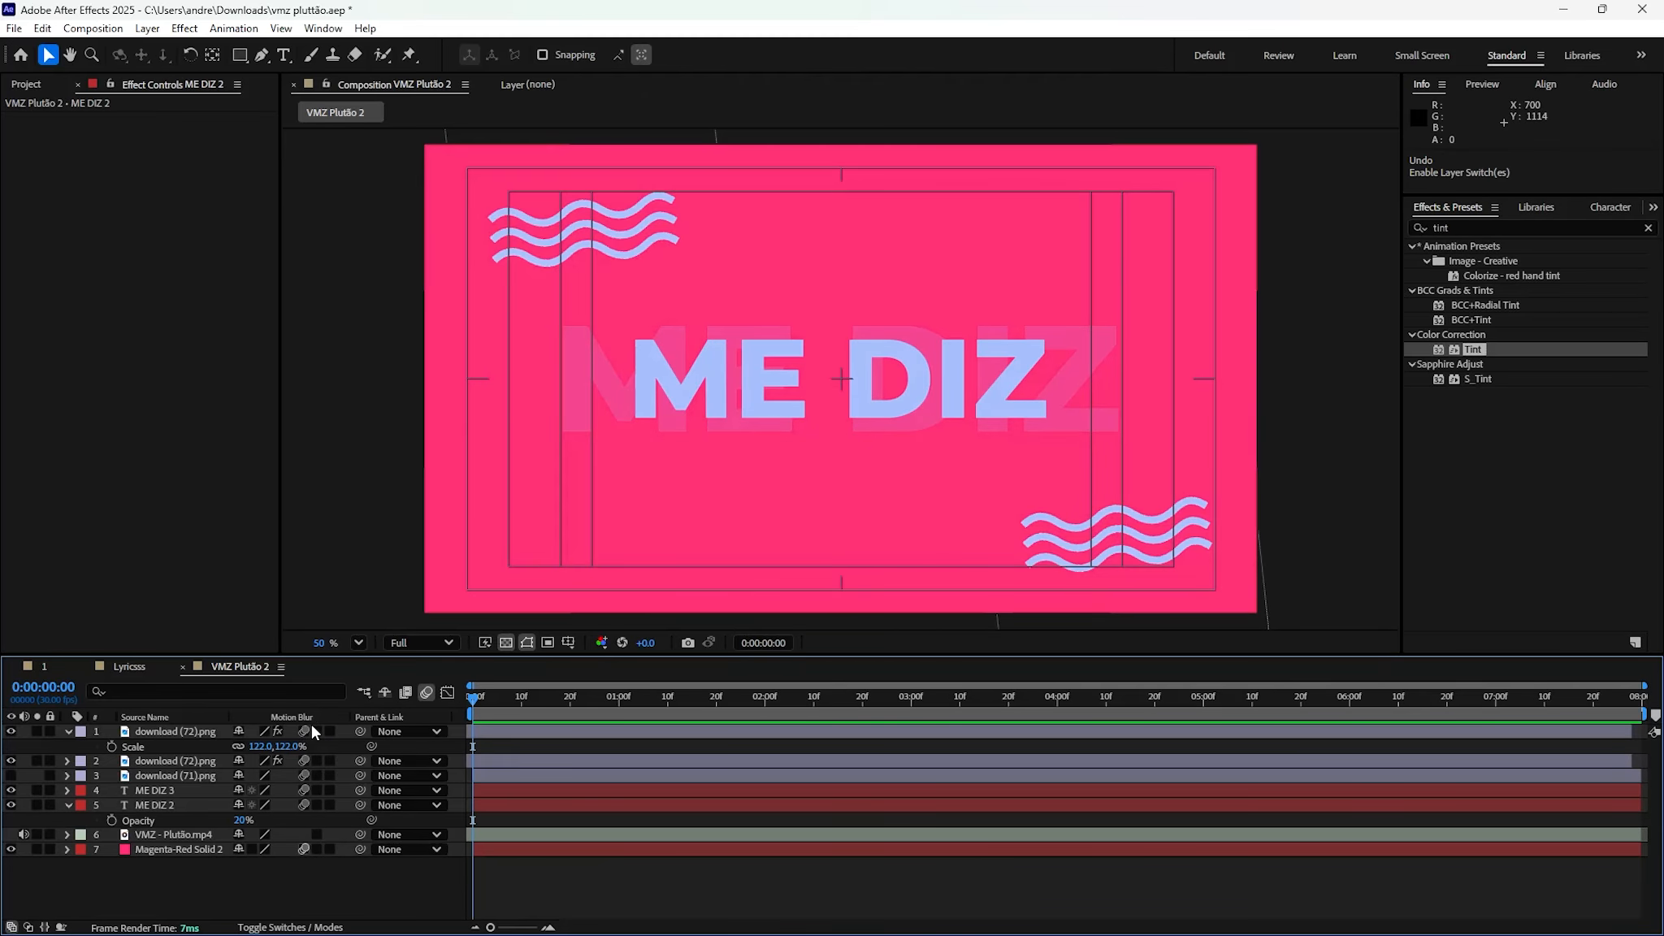